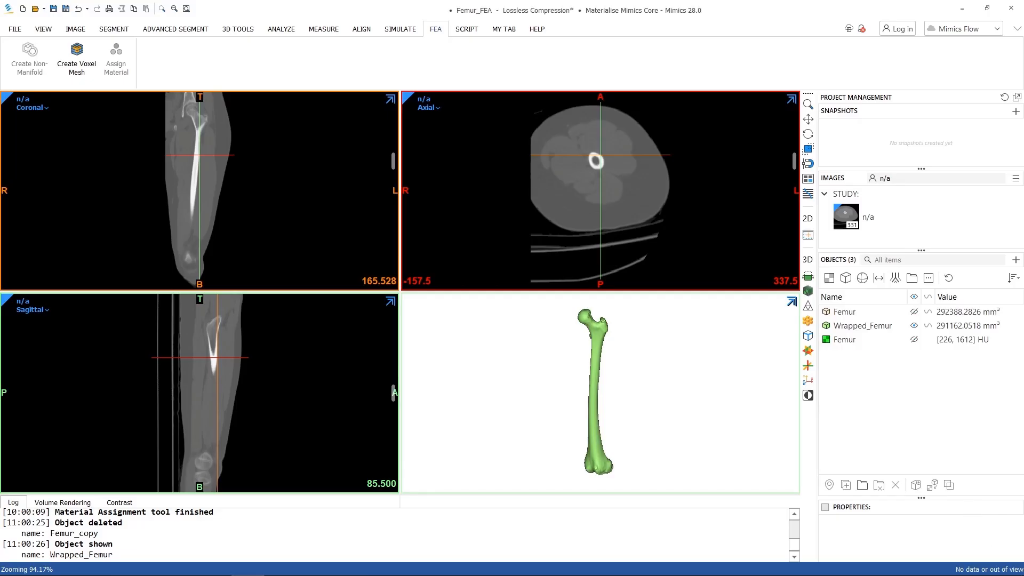
Step: Copy the Wrapped_Femur part from Mimics, switch to 3-matic and paste it into the empty work area
{"action": "left_click", "coordinate": [859, 326]}
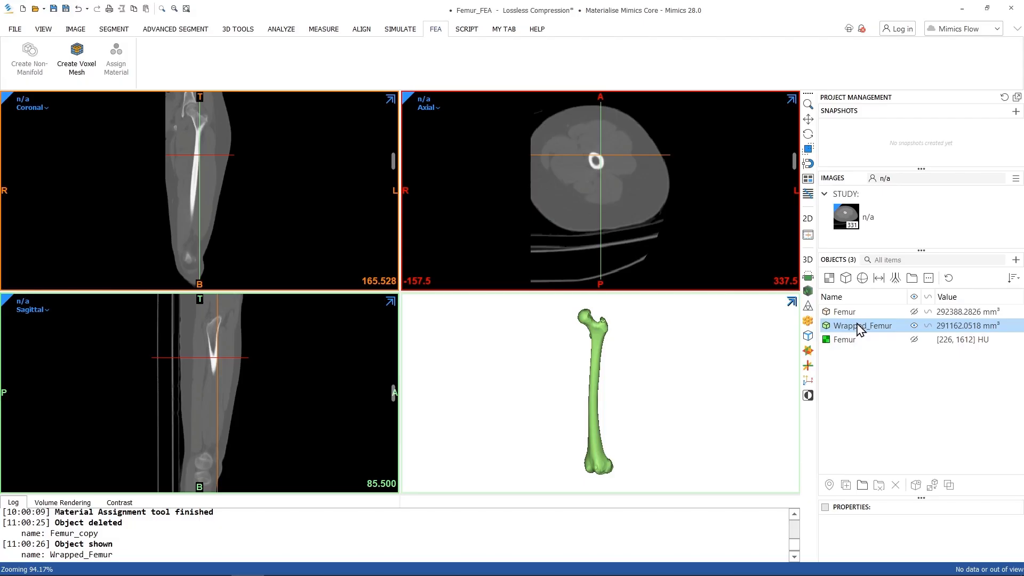
{"action": "left_click", "coordinate": [860, 327]}
{"action": "right_click", "coordinate": [860, 328]}
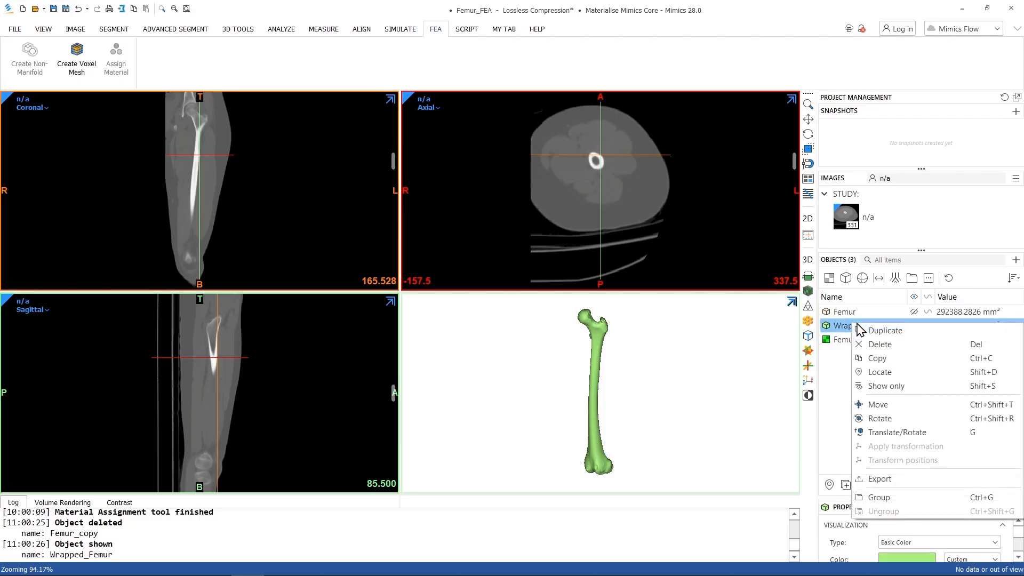
{"action": "left_click", "coordinate": [878, 358]}
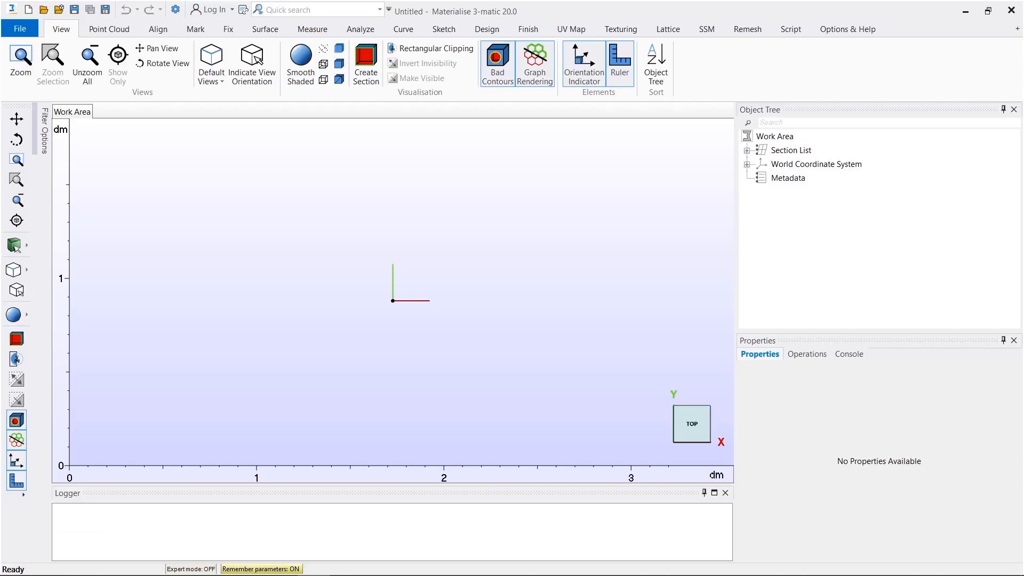
{"action": "left_click", "coordinate": [857, 315]}
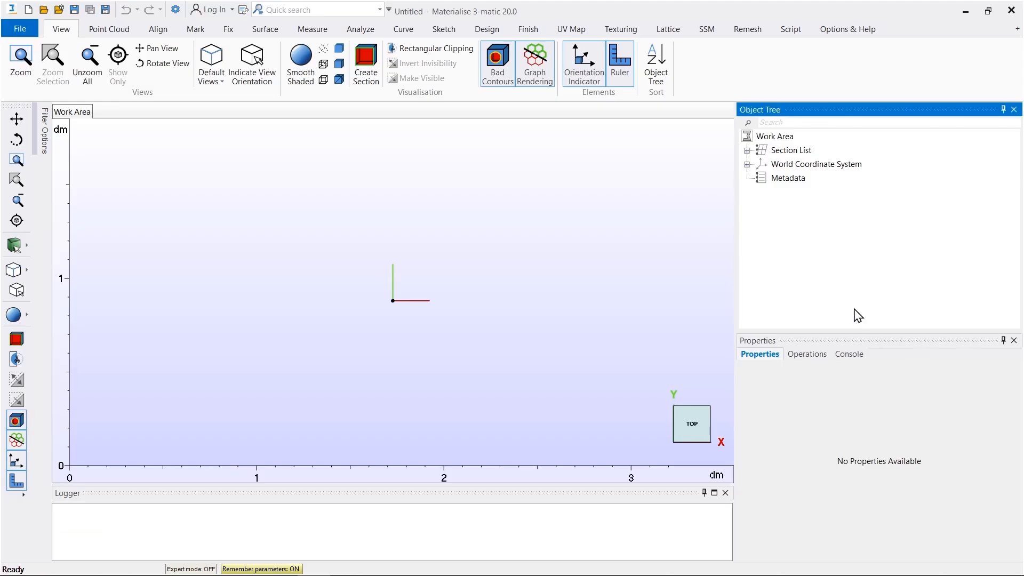
{"action": "key", "text": "ctrl+v"}
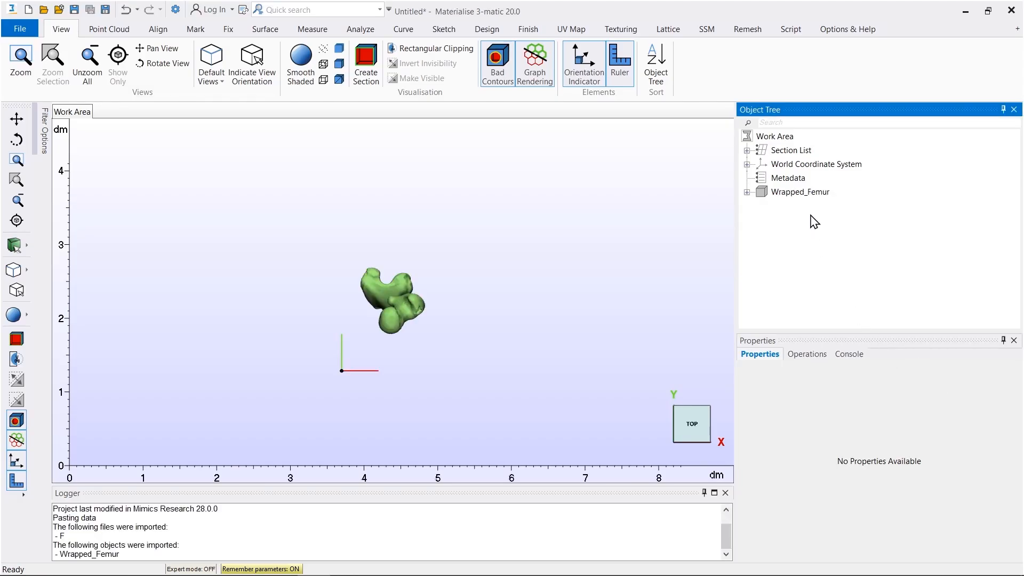
Step: Rename the pasted Wrapped_Femur part as Femur in the object tree
{"action": "left_click", "coordinate": [806, 194]}
{"action": "left_click", "coordinate": [809, 196]}
{"action": "left_click", "coordinate": [806, 195]}
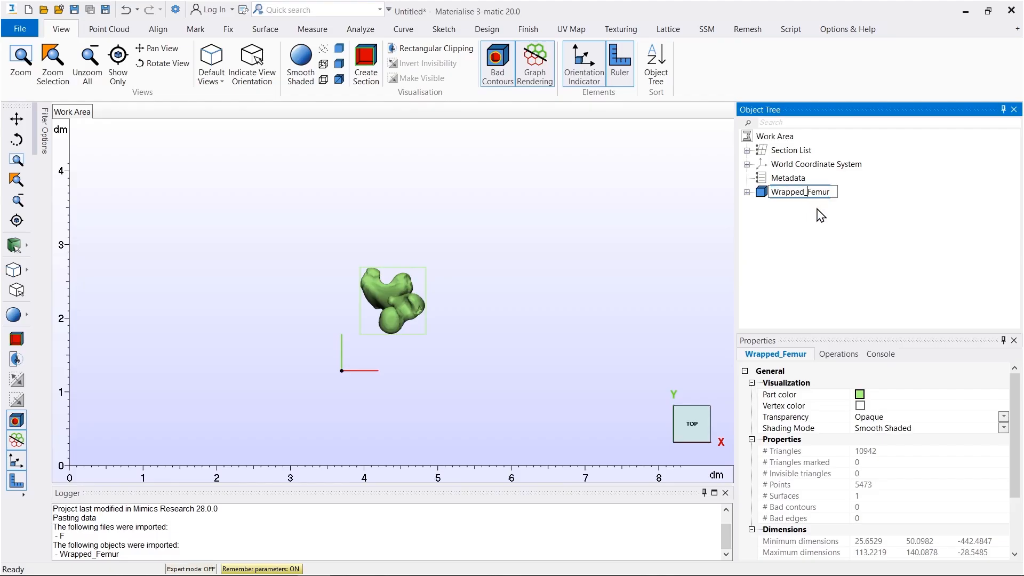
{"action": "key", "text": "BackSpace"}
{"action": "key", "text": "BackSpace"}
{"action": "key", "text": "BackSpace"}
{"action": "key", "text": "BackSpace"}
{"action": "key", "text": "BackSpace"}
{"action": "key", "text": "BackSpace"}
{"action": "key", "text": "BackSpace"}
{"action": "key", "text": "BackSpace"}
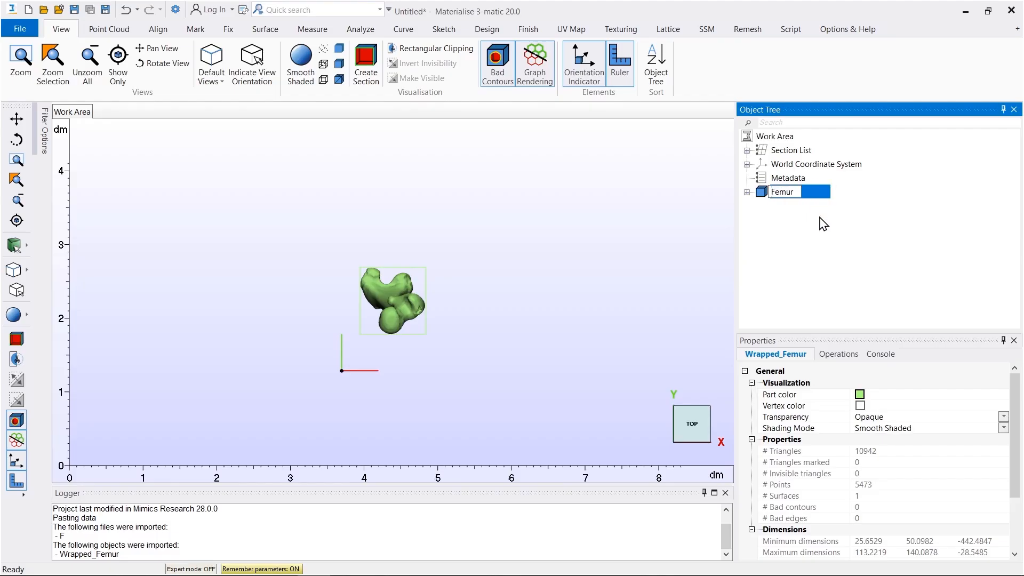
{"action": "left_click", "coordinate": [820, 218]}
Step: Set the femur's part color to the light cream custom color
{"action": "left_click", "coordinate": [761, 193]}
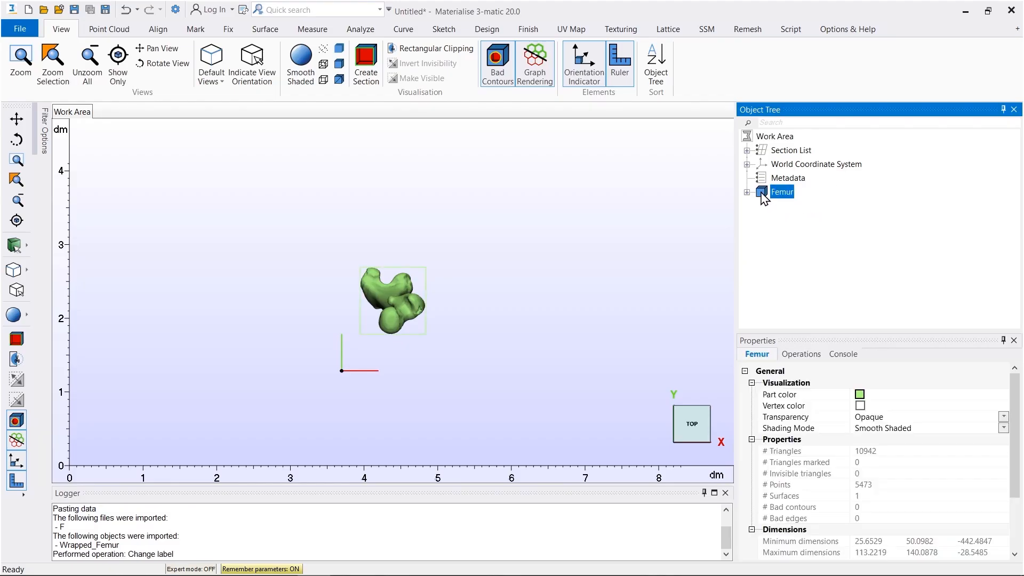
{"action": "left_click", "coordinate": [859, 393]}
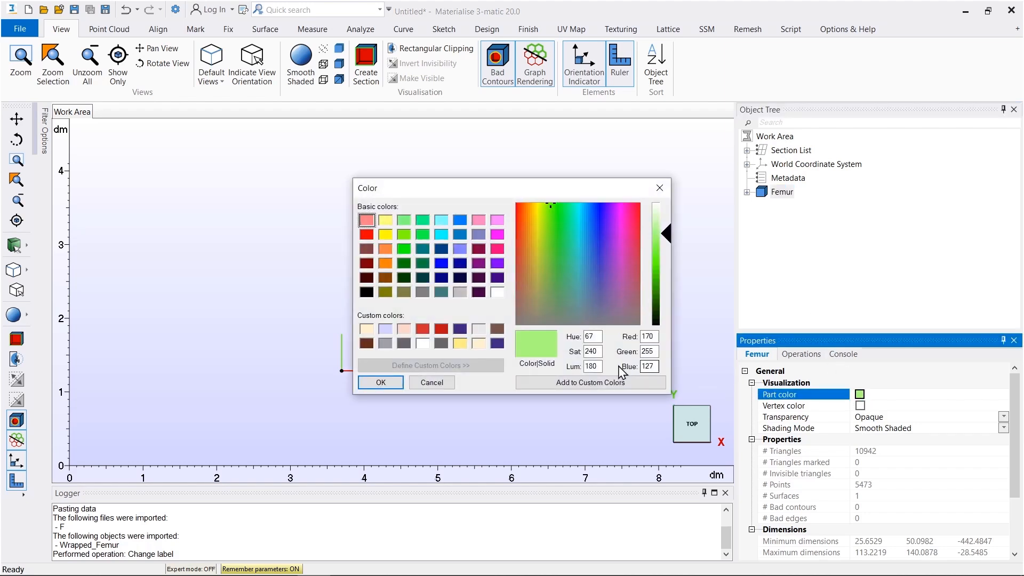
{"action": "left_click", "coordinate": [367, 330]}
{"action": "left_click", "coordinate": [378, 382]}
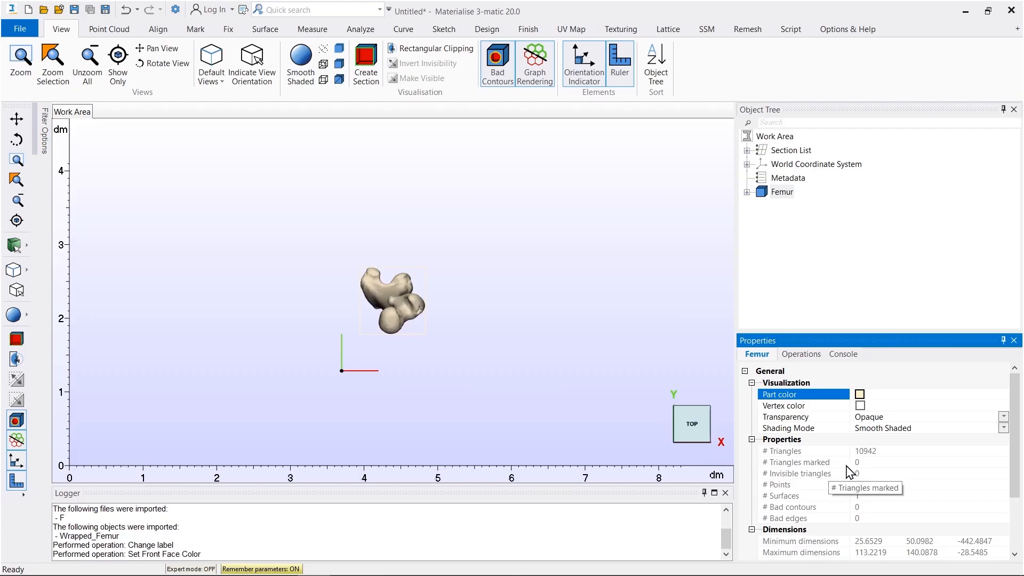
Step: Display the femur in Filled with Triangle Edges shading and view the mesh of its proximal end from the front
{"action": "right_click_drag", "start_coordinate": [413, 307], "coordinate": [393, 205]}
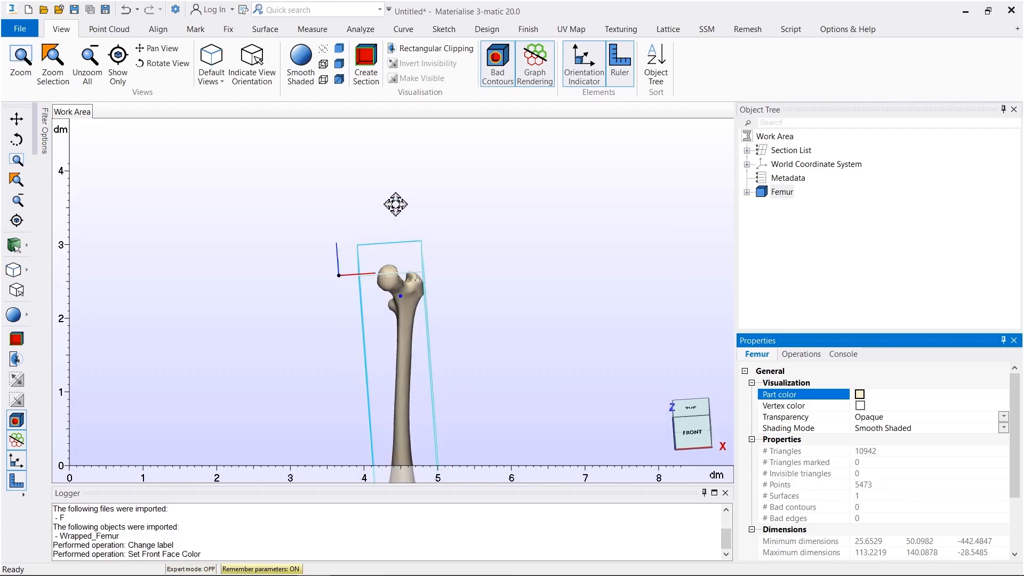
{"action": "right_click_drag", "start_coordinate": [418, 354], "coordinate": [418, 278], "text": "ctrl"}
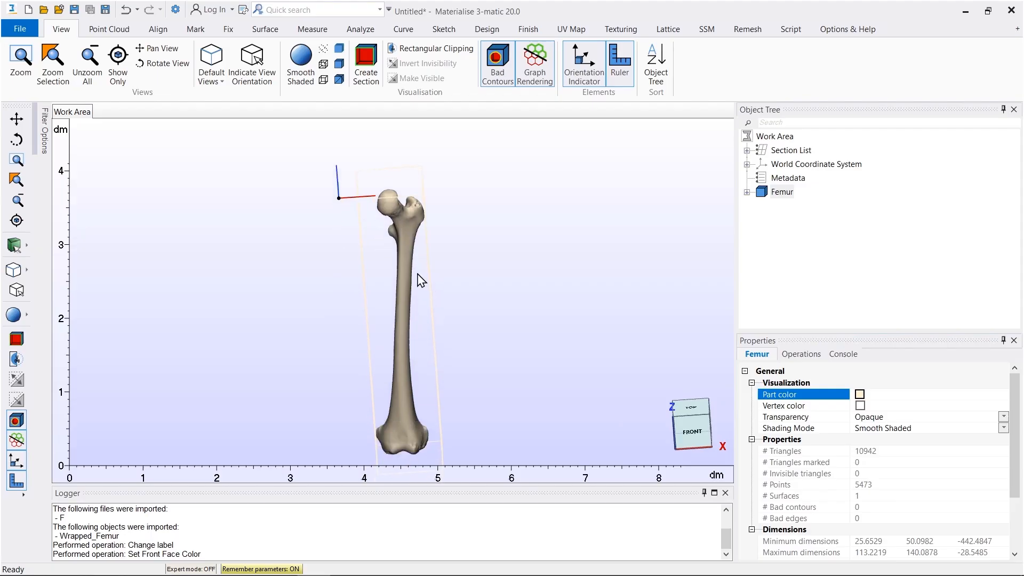
{"action": "left_click", "coordinate": [19, 314]}
{"action": "left_click", "coordinate": [25, 315]}
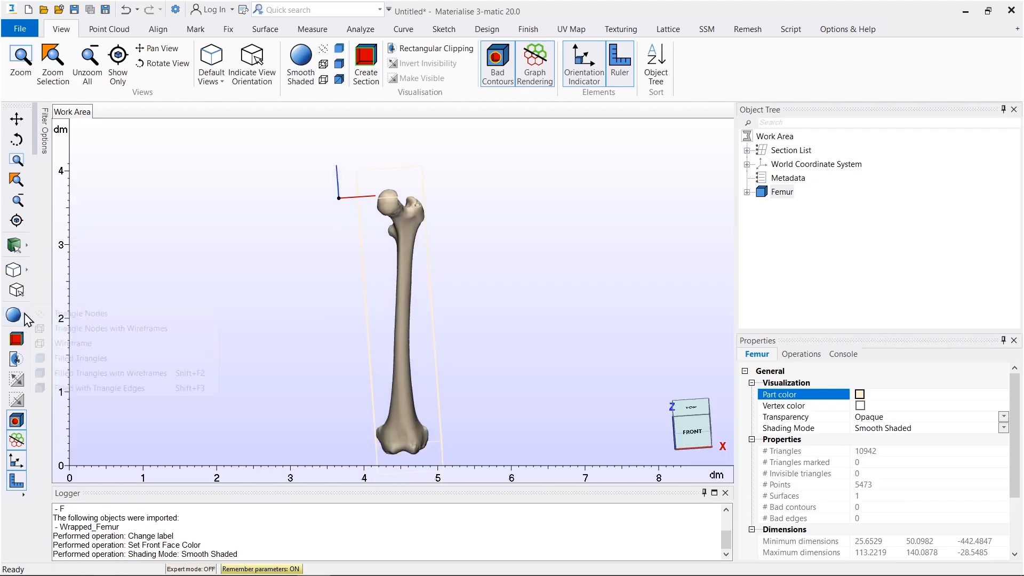
{"action": "left_click", "coordinate": [94, 388]}
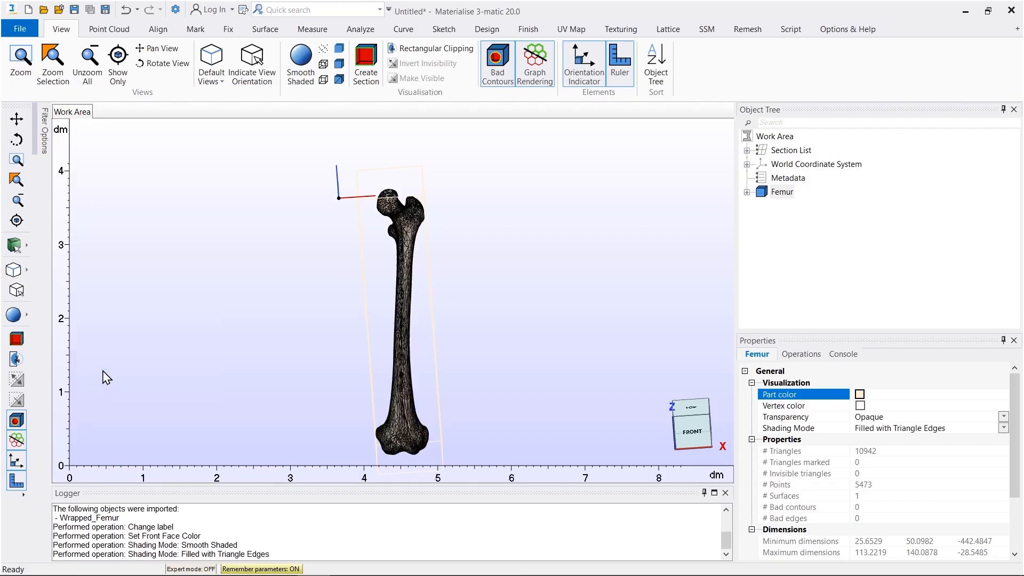
{"action": "scroll", "coordinate": [424, 240], "scroll_direction": "up", "scroll_amount": 5}
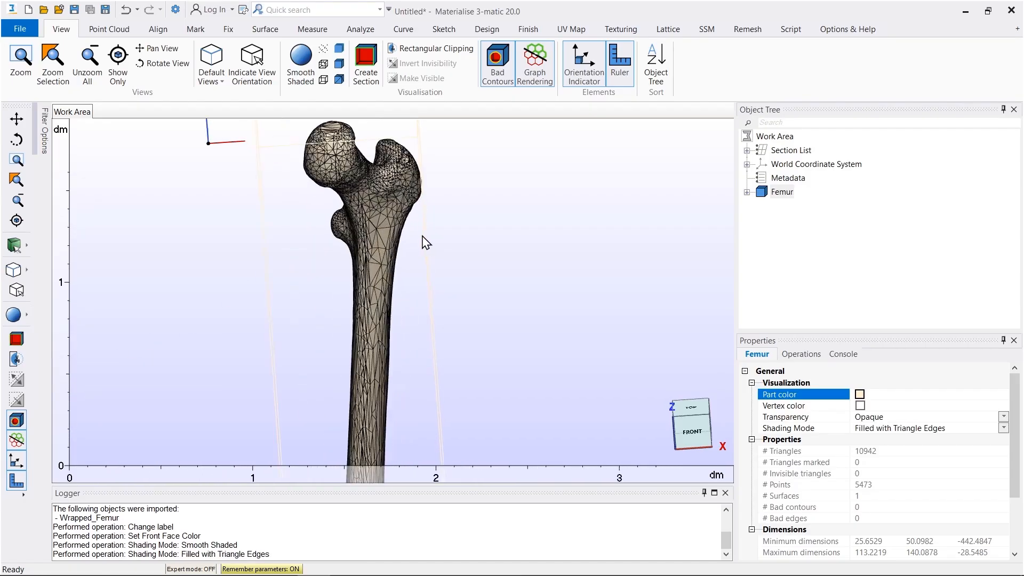
{"action": "middle_click_drag", "start_coordinate": [419, 239], "coordinate": [455, 276]}
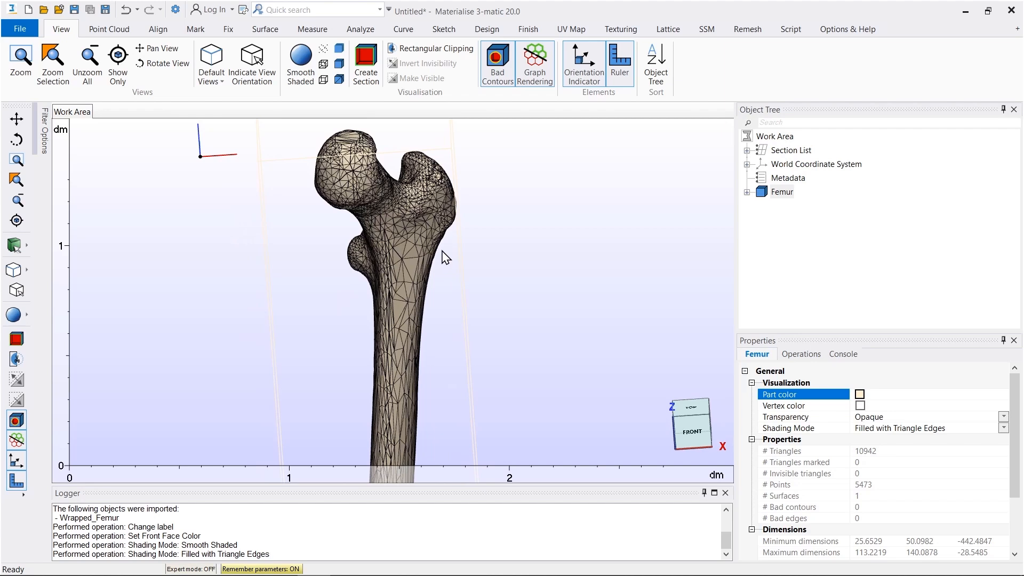
Step: Smooth the femur surface with a smooth factor of 0.7 and post processing enabled
{"action": "left_click", "coordinate": [228, 29]}
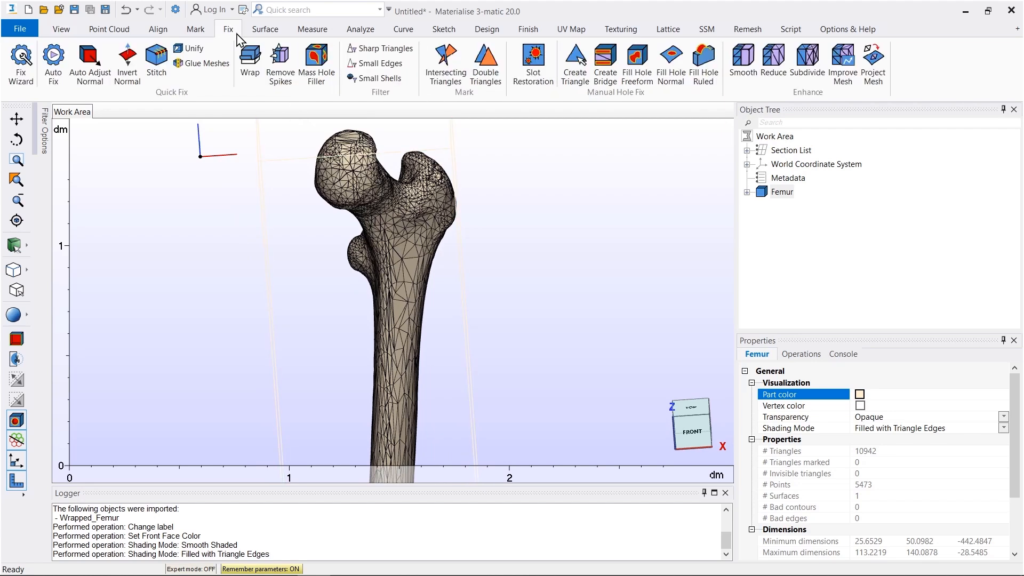
{"action": "left_click", "coordinate": [753, 72]}
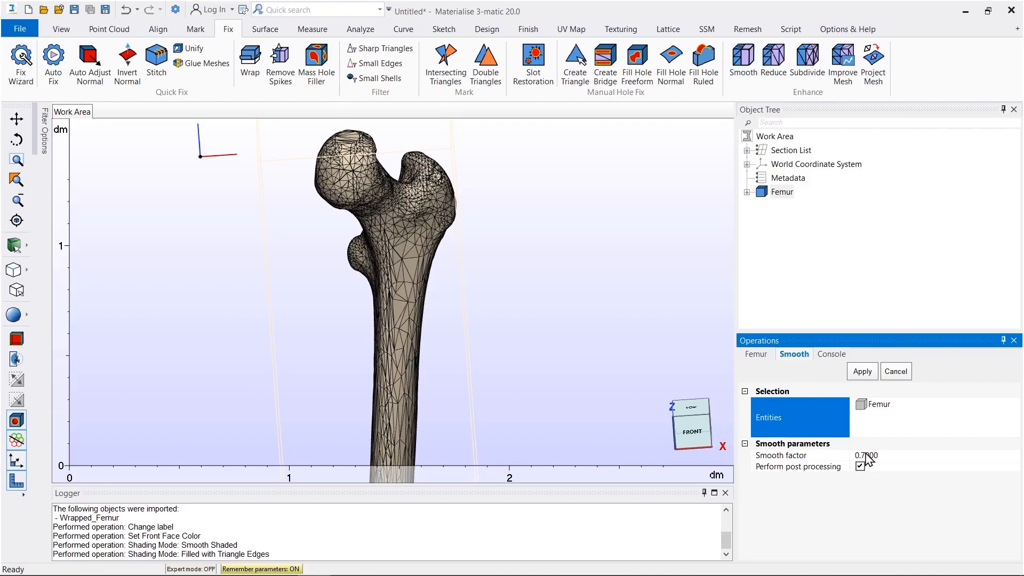
{"action": "left_click", "coordinate": [862, 371]}
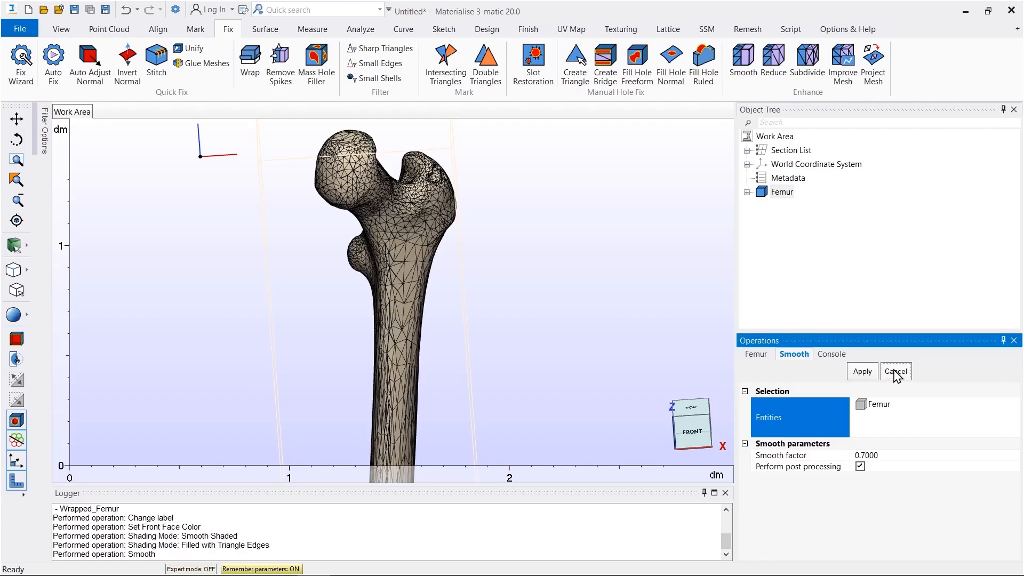
{"action": "left_click", "coordinate": [895, 373]}
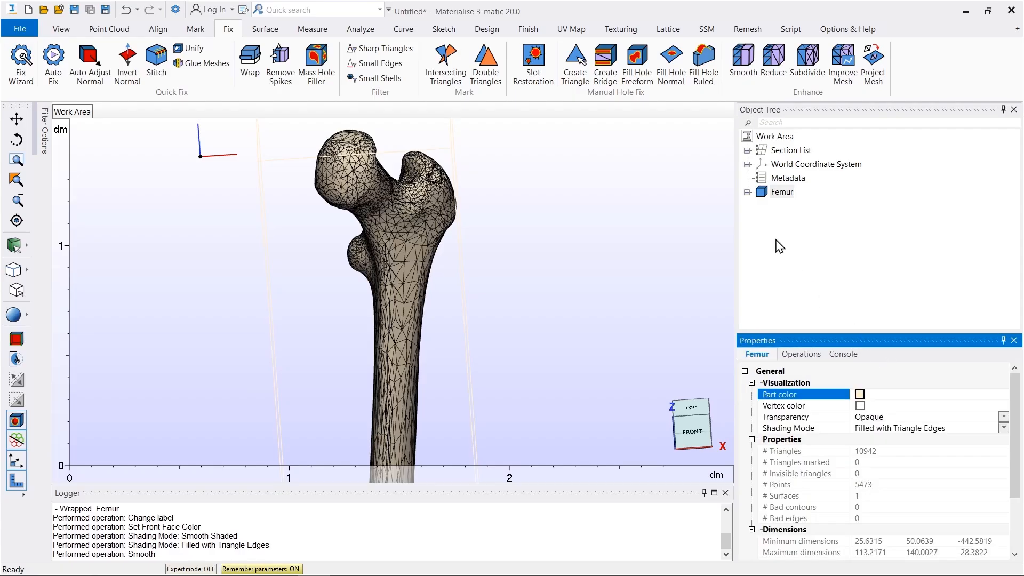
Step: Uniformly remesh the femur with a target triangle edge length of 1.5, preserving sharp edges with a sharp edge angle of 60
{"action": "left_click", "coordinate": [753, 31]}
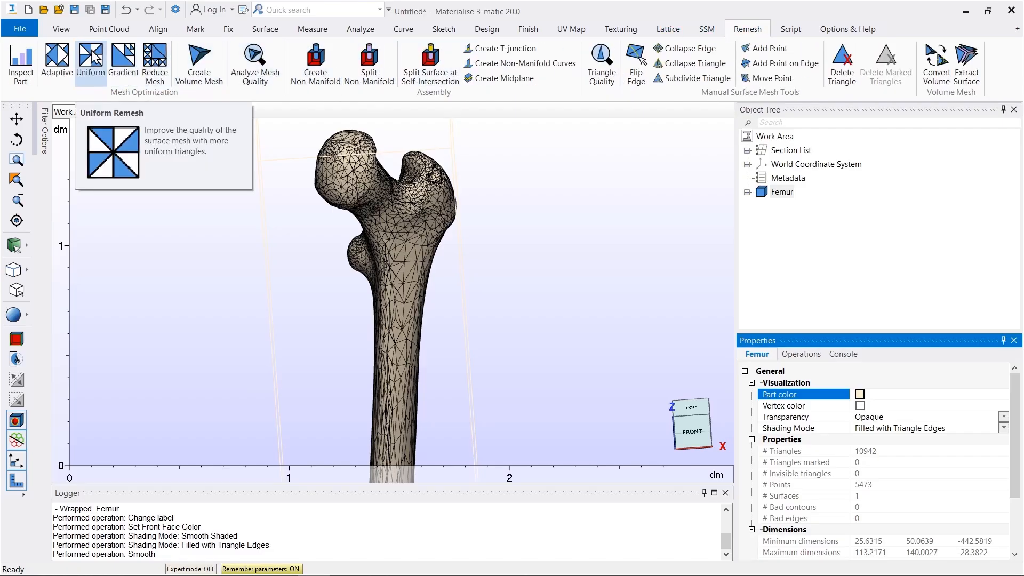
{"action": "left_click", "coordinate": [94, 57]}
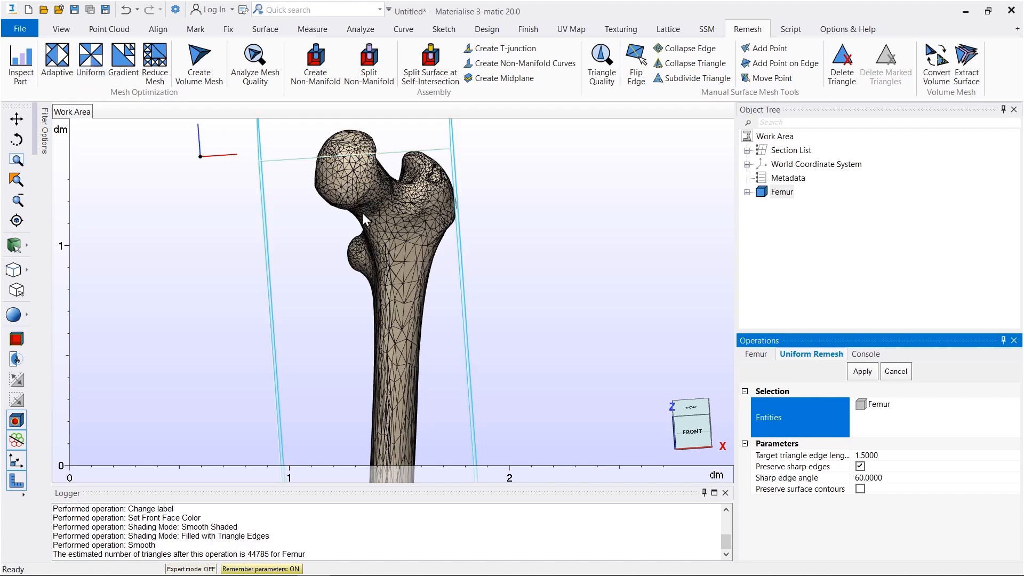
{"action": "left_click", "coordinate": [841, 456]}
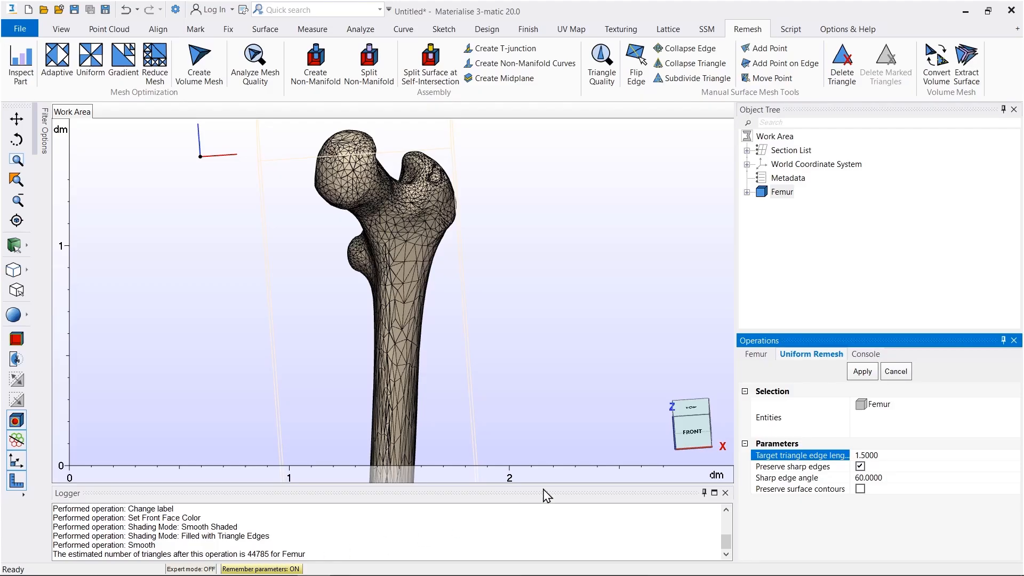
{"action": "left_click", "coordinate": [862, 371]}
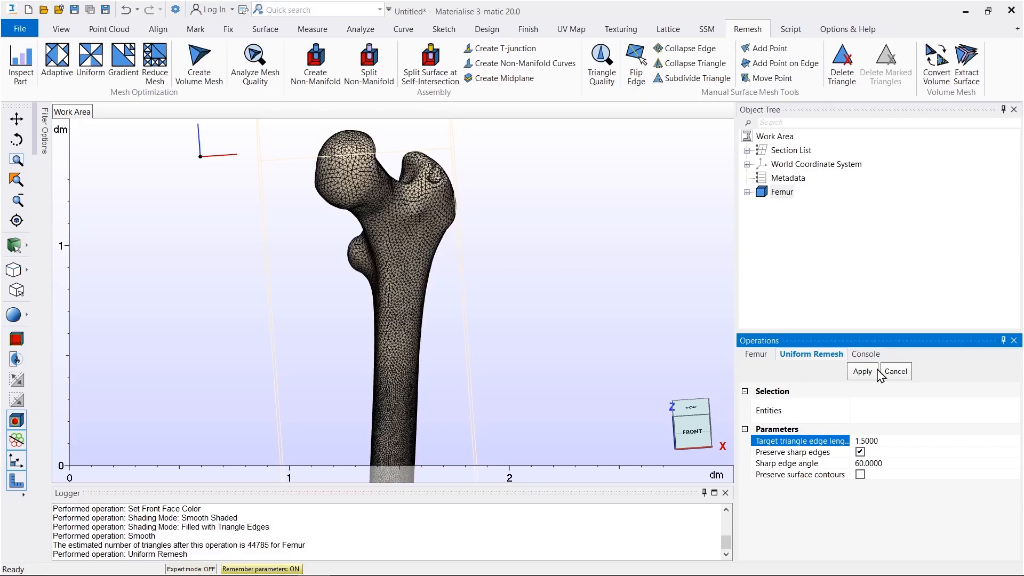
Step: Run the Fix Wizard diagnostics on the remeshed femur to check for normals, edge, shell and intersecting triangle errors, following its advice
{"action": "left_click", "coordinate": [228, 31]}
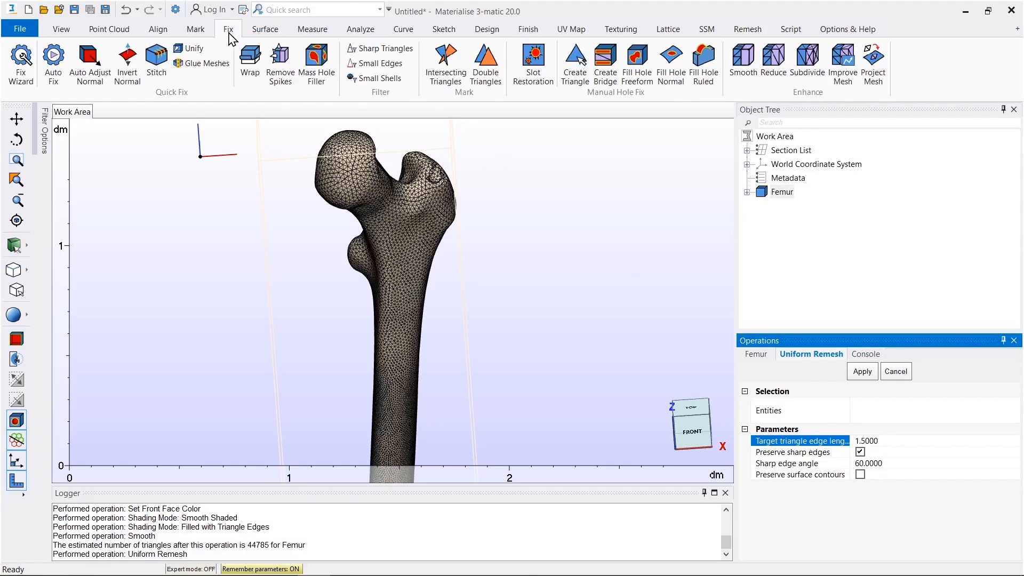
{"action": "left_click", "coordinate": [21, 69]}
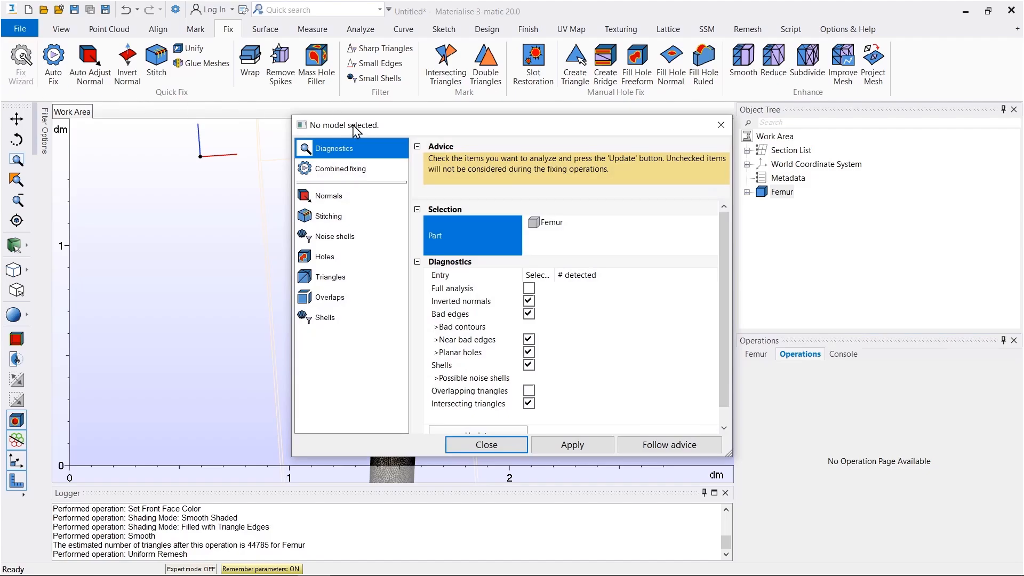
{"action": "left_click_drag", "start_coordinate": [355, 129], "coordinate": [291, 114]}
{"action": "scroll", "coordinate": [456, 375], "scroll_direction": "down", "scroll_amount": 1}
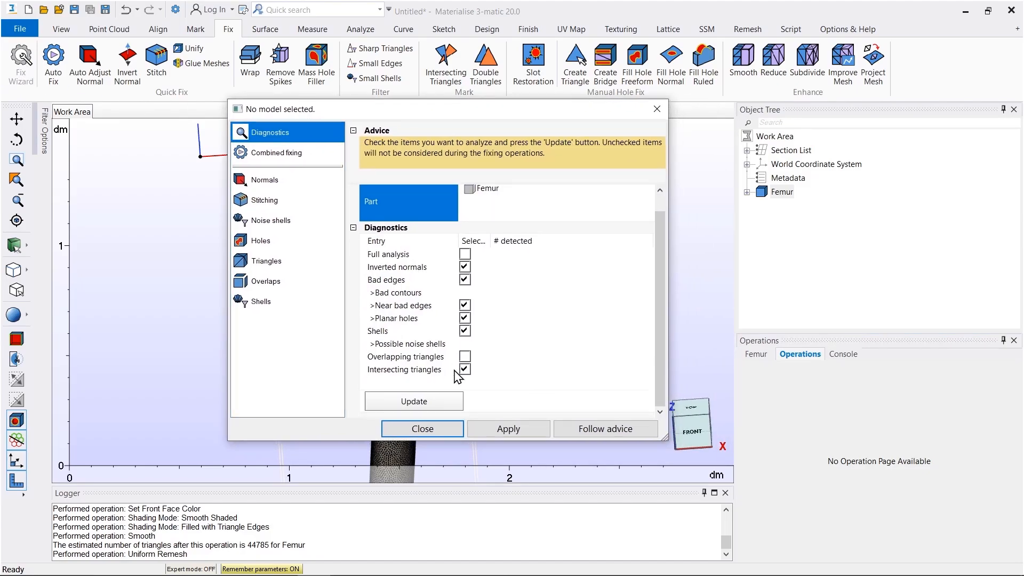
{"action": "left_click", "coordinate": [449, 404]}
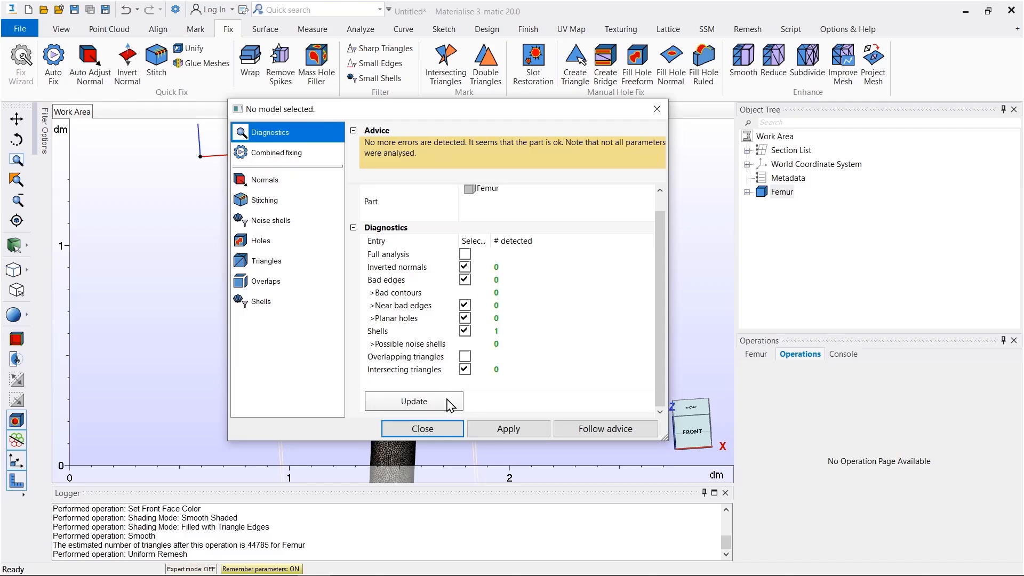
{"action": "left_click", "coordinate": [570, 430]}
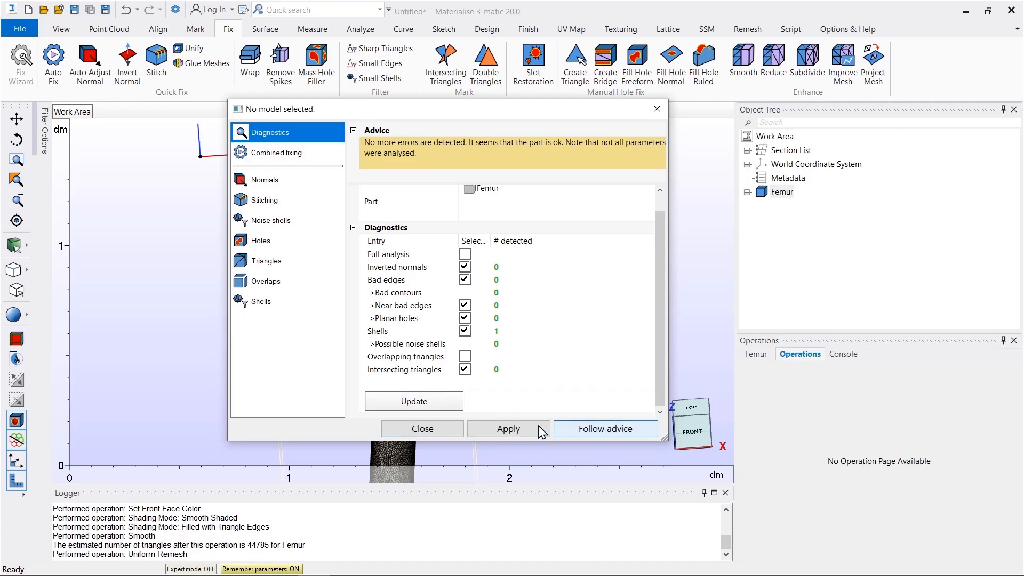
{"action": "left_click", "coordinate": [447, 431]}
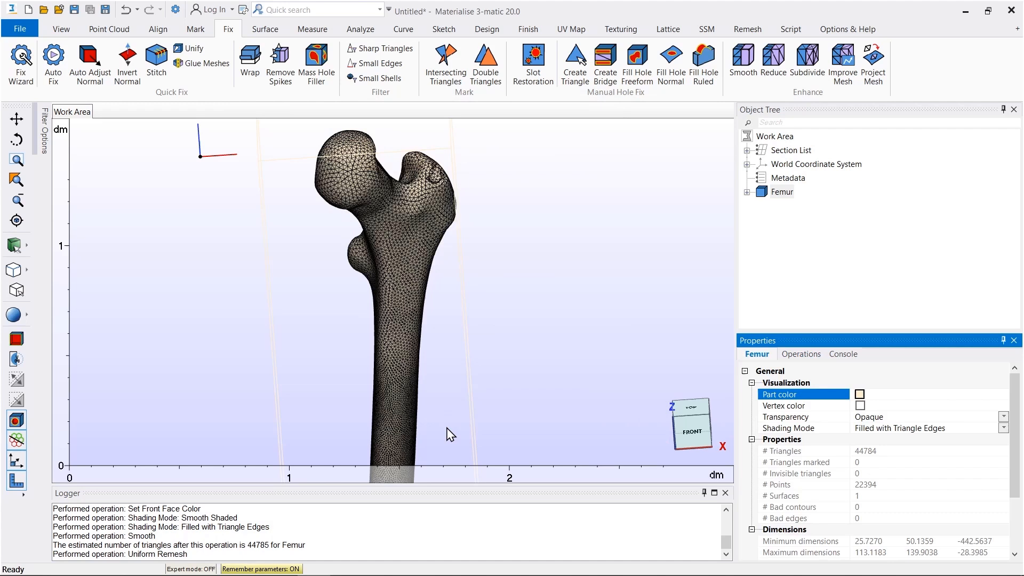
Step: Create a Tet4 volume mesh of the femur with controlled edge length and a maximum edge length of 2.5
{"action": "left_click", "coordinate": [761, 32]}
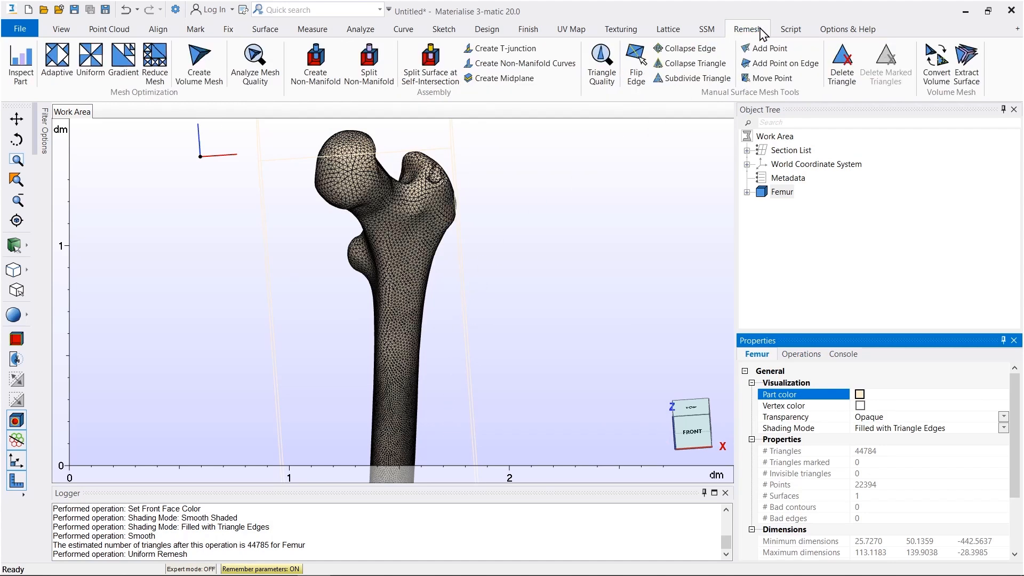
{"action": "left_click", "coordinate": [199, 66]}
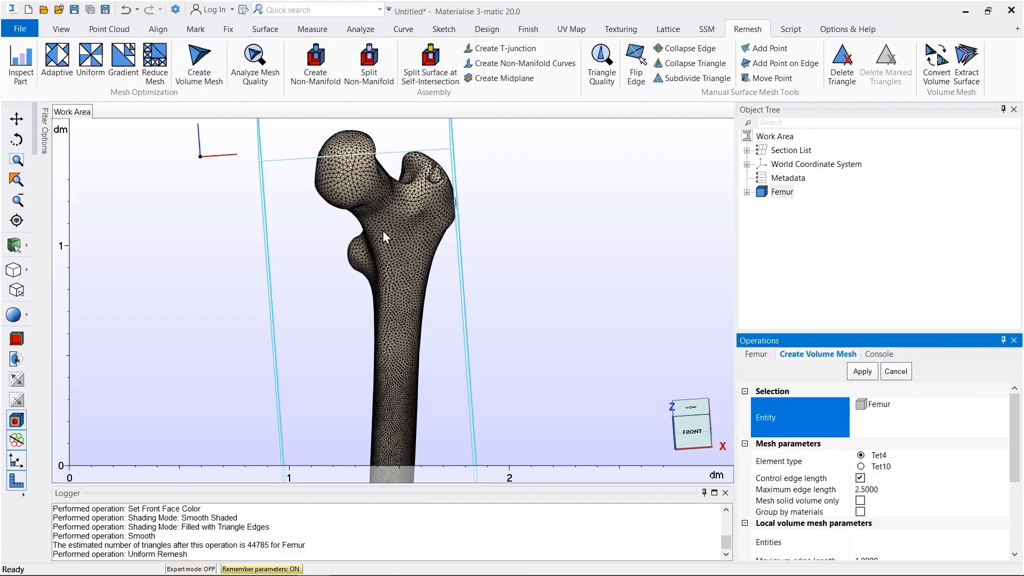
{"action": "left_click", "coordinate": [834, 491]}
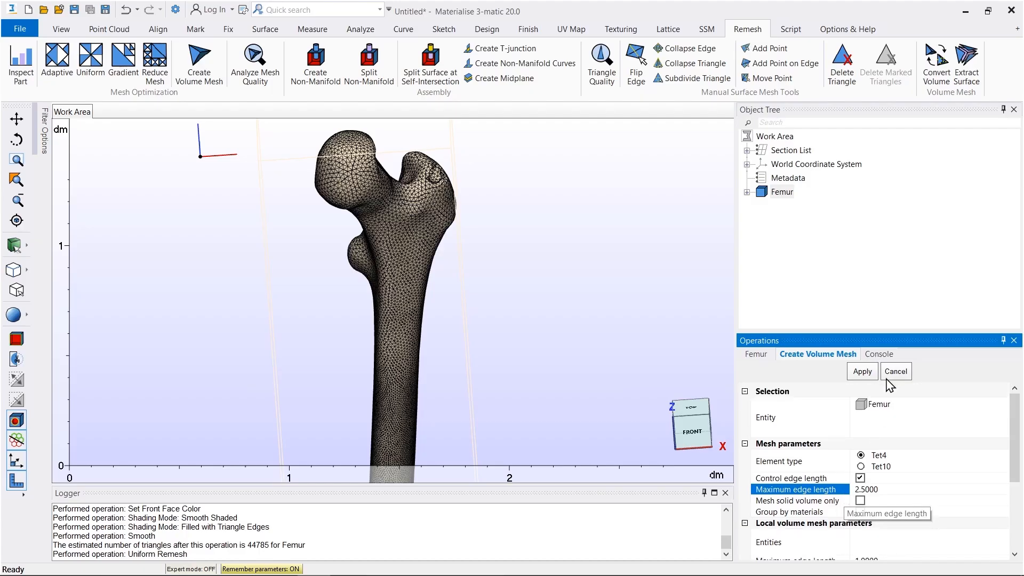
{"action": "left_click", "coordinate": [861, 372]}
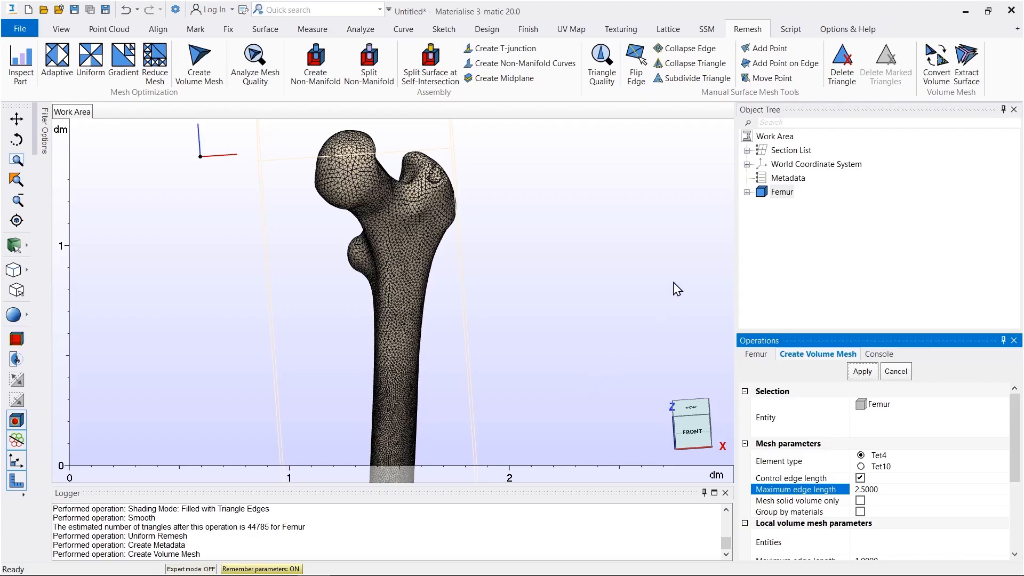
Step: Show Standard Section - Y from the section list, enable clipping and move the section position to 89.9359
{"action": "left_click", "coordinate": [747, 151]}
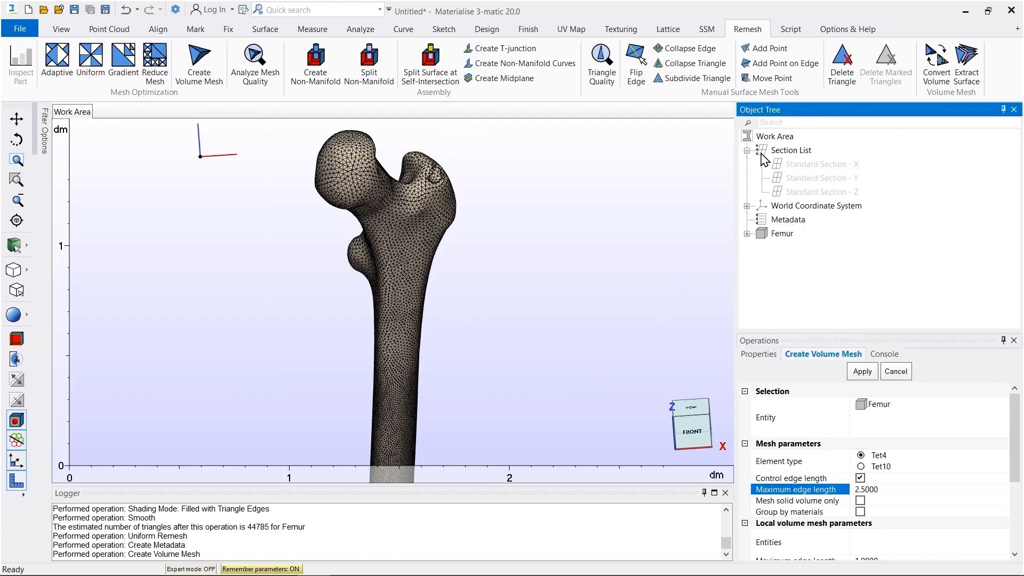
{"action": "left_click", "coordinate": [803, 180]}
{"action": "right_click", "coordinate": [803, 180]}
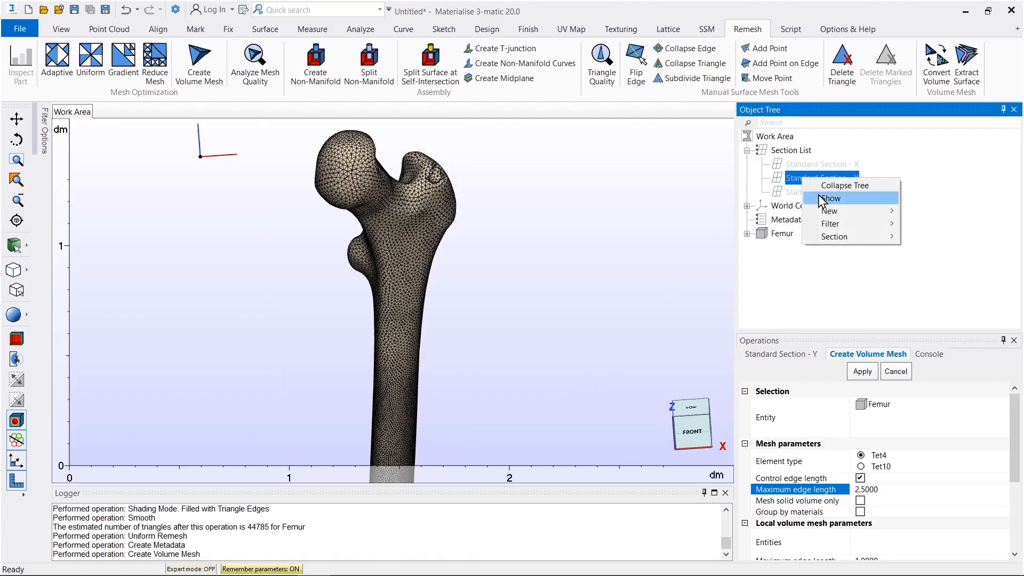
{"action": "left_click", "coordinate": [819, 197]}
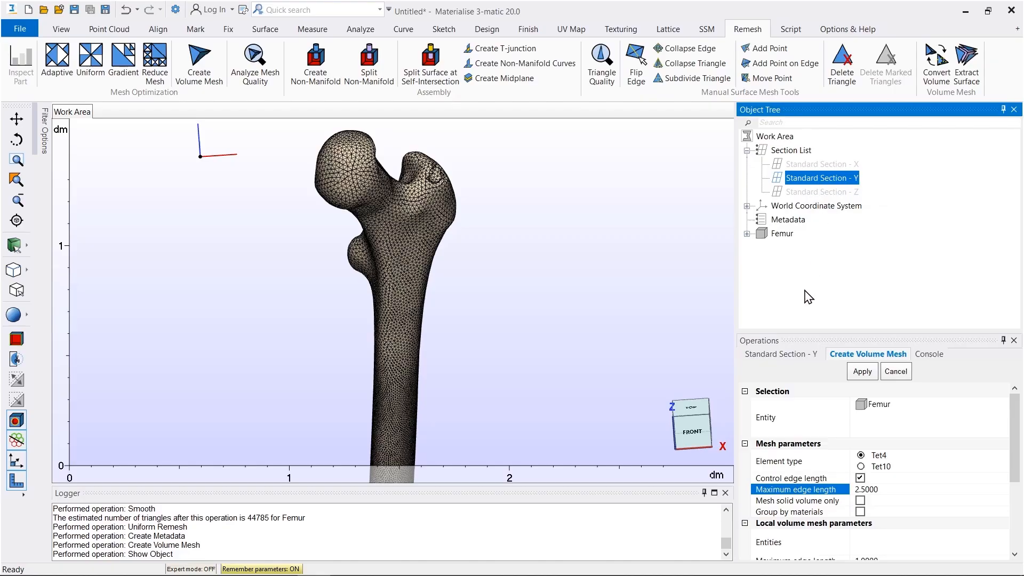
{"action": "left_click", "coordinate": [806, 355]}
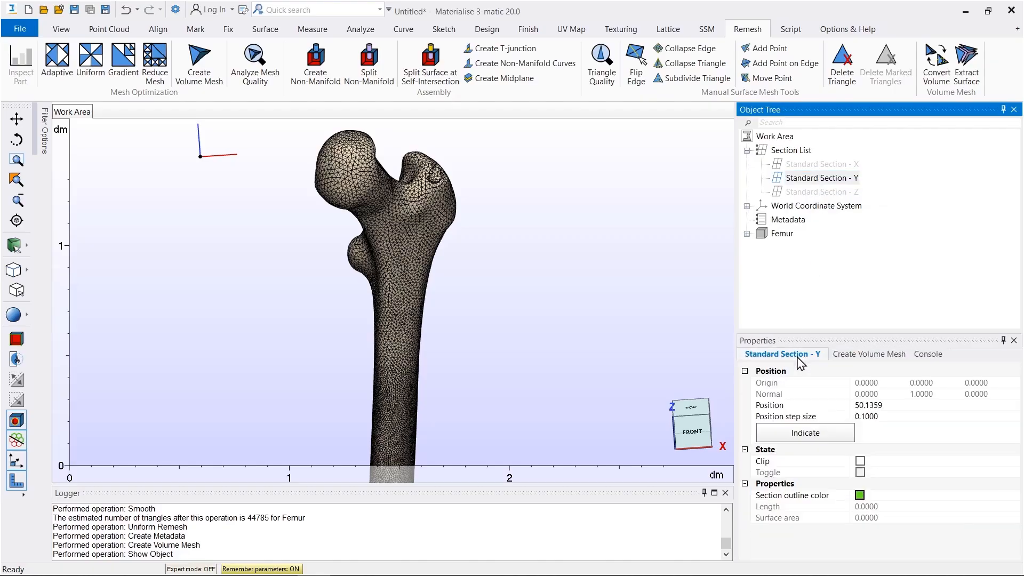
{"action": "left_click", "coordinate": [860, 461]}
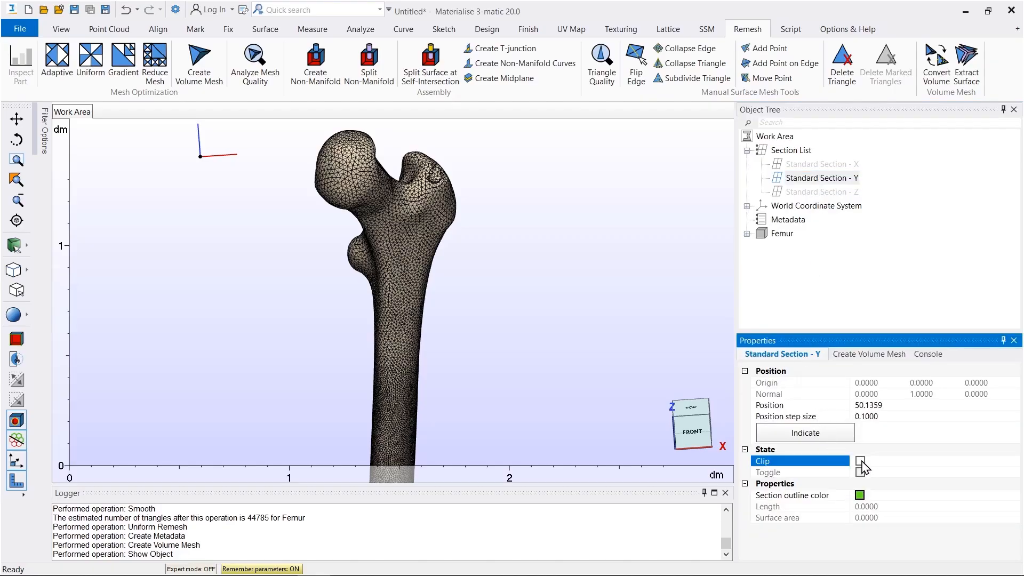
{"action": "left_click", "coordinate": [877, 406]}
{"action": "left_click", "coordinate": [903, 416]}
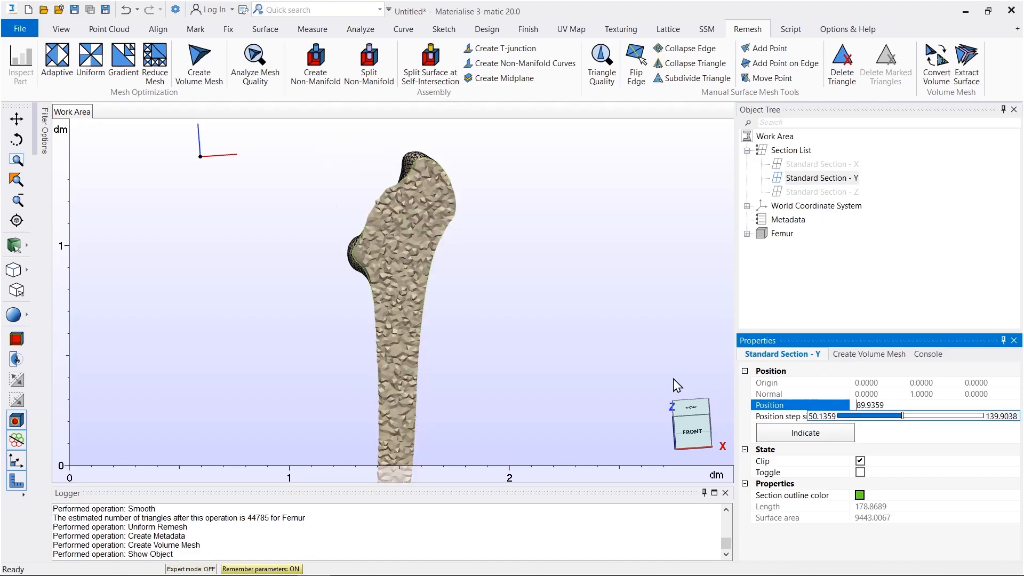
Step: Examine the tetrahedral elements inside the clipped femur up close, and hide Standard Section - Y again
{"action": "scroll", "coordinate": [409, 200], "scroll_direction": "up", "scroll_amount": 5}
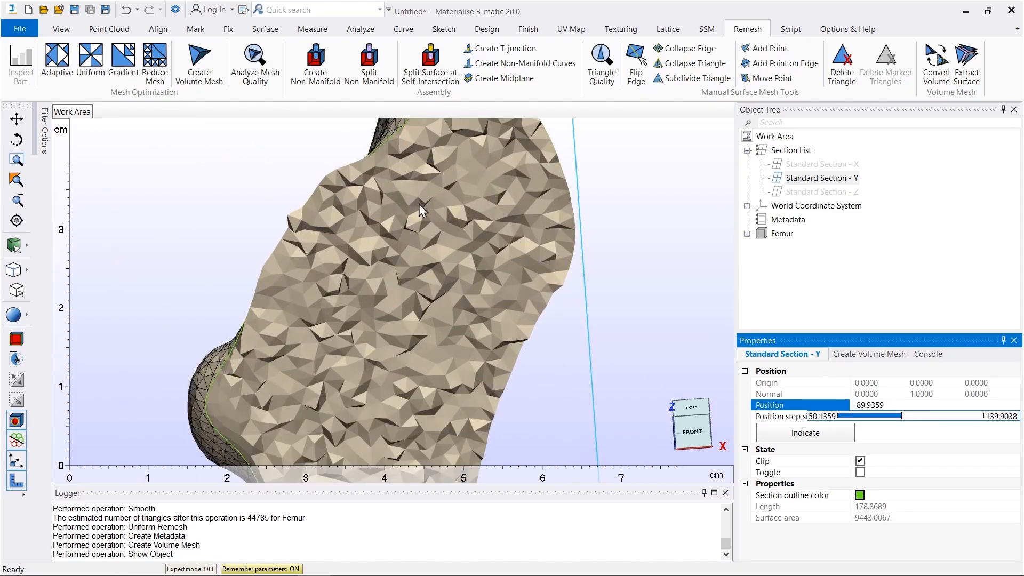
{"action": "scroll", "coordinate": [417, 204], "scroll_direction": "down", "scroll_amount": 5}
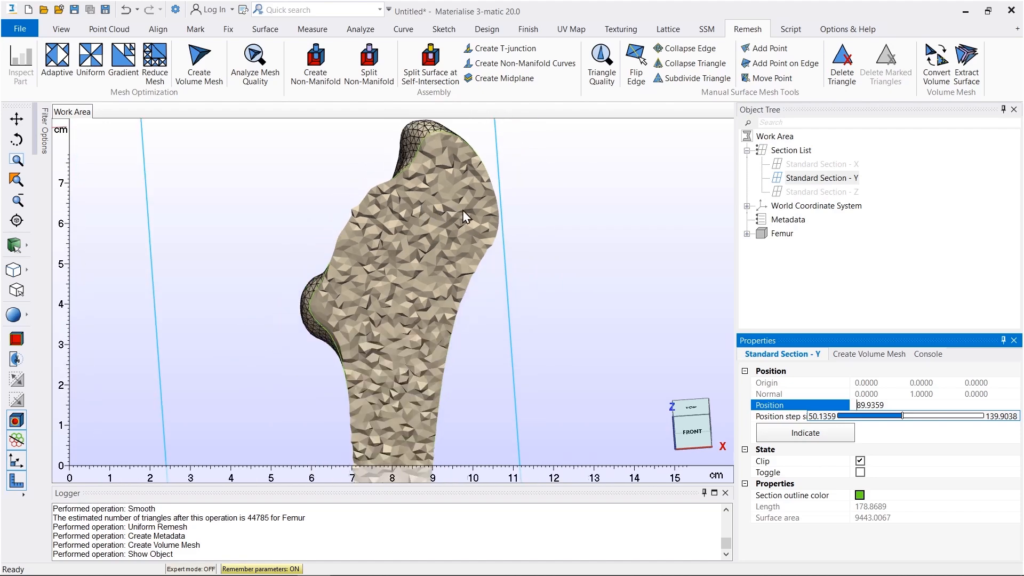
{"action": "right_click", "coordinate": [786, 181]}
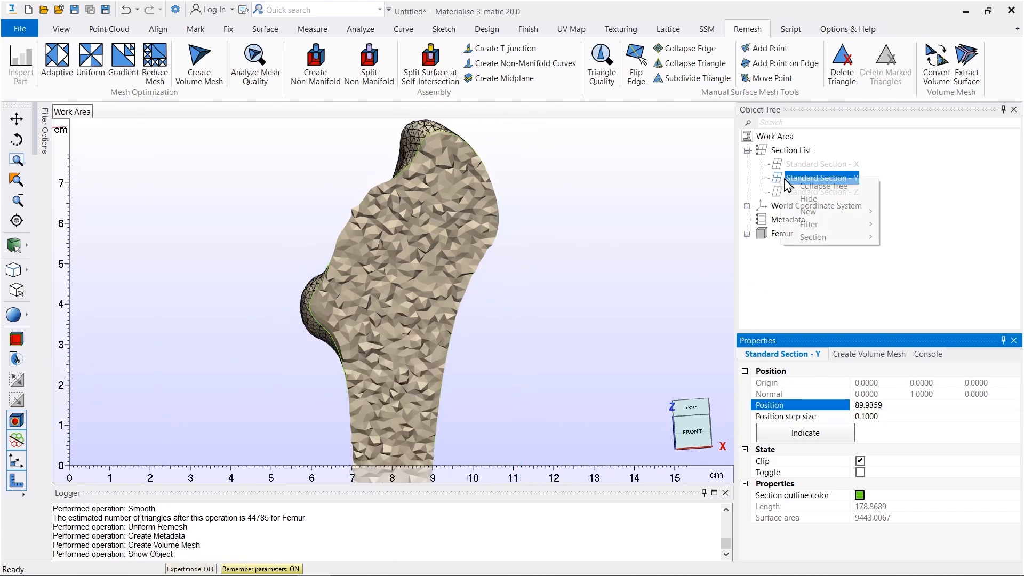
{"action": "left_click", "coordinate": [808, 198]}
Step: Check the femur's mesh quality metadata for its element count, node count and smallest and largest element volumes
{"action": "left_click", "coordinate": [747, 233]}
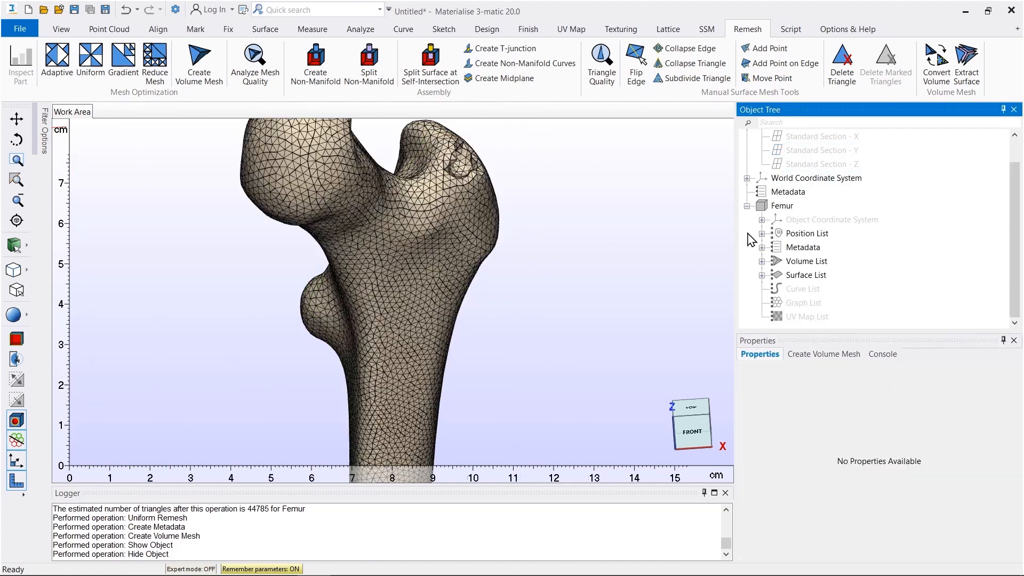
{"action": "left_click", "coordinate": [762, 247]}
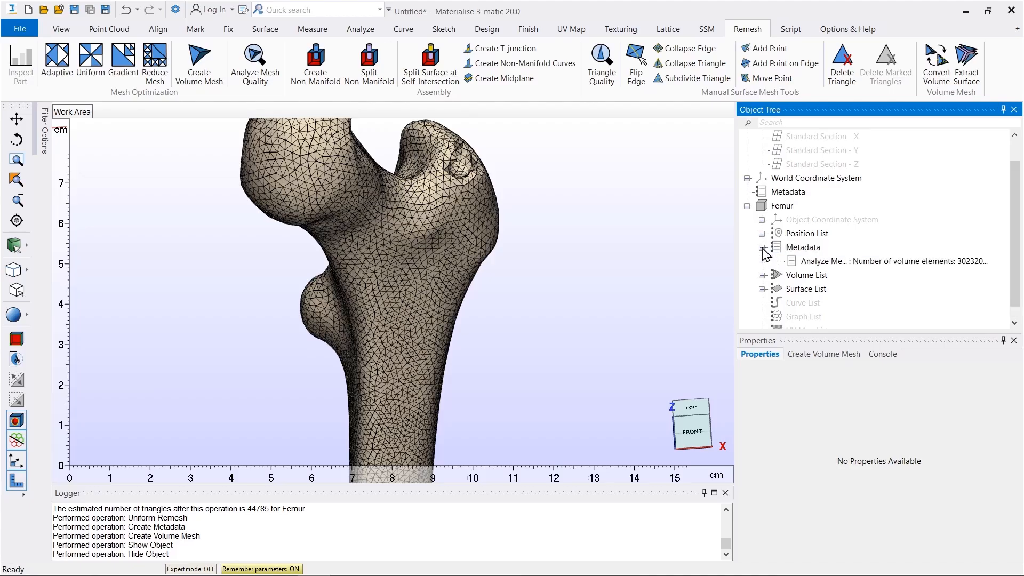
{"action": "left_click", "coordinate": [805, 262]}
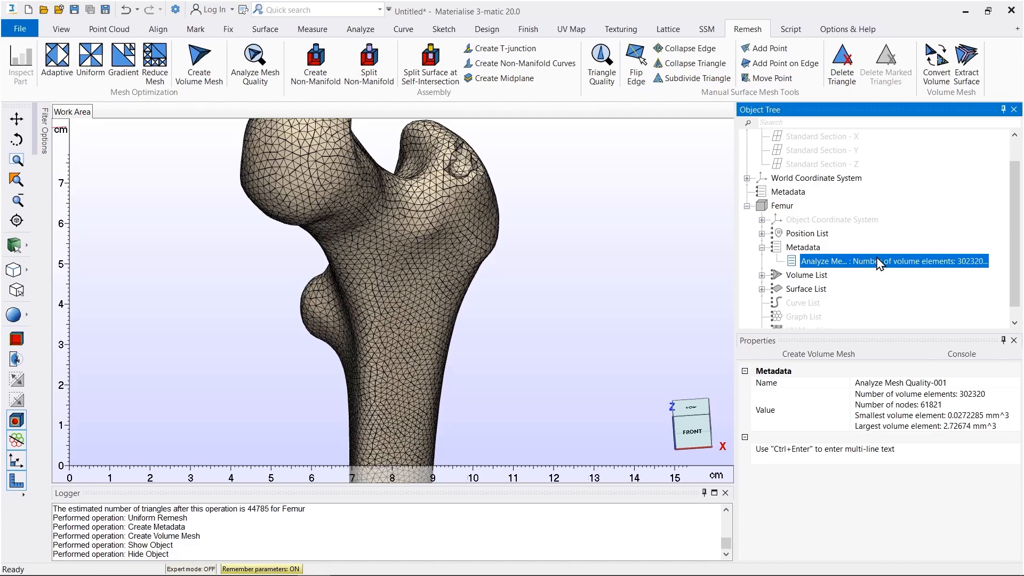
Step: Convert the femur's volume mesh from Tet4 to Tet10 without projecting midpoints, and select the femur in the object tree
{"action": "left_click", "coordinate": [939, 84]}
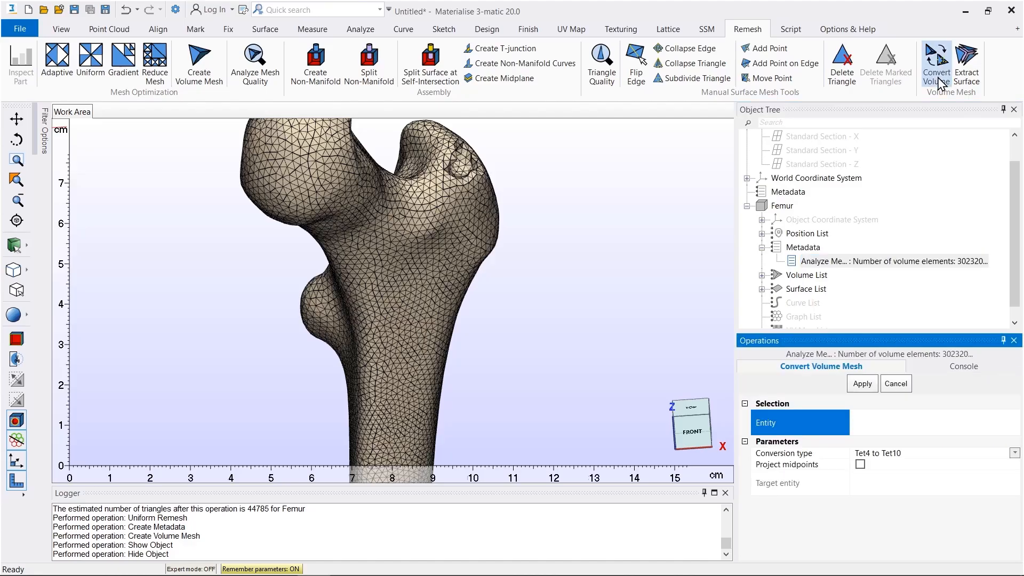
{"action": "left_click", "coordinate": [762, 207]}
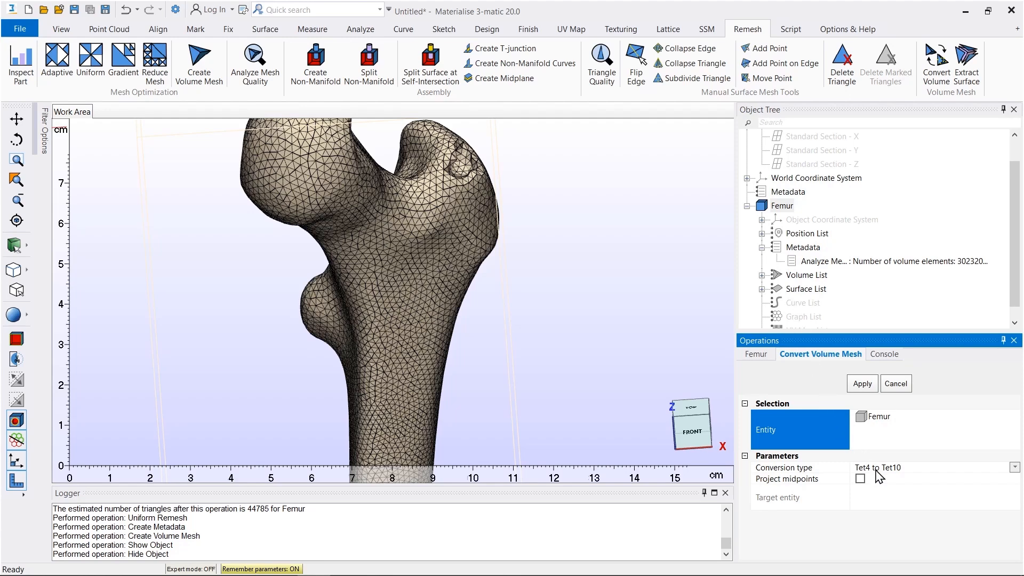
{"action": "left_click", "coordinate": [869, 384]}
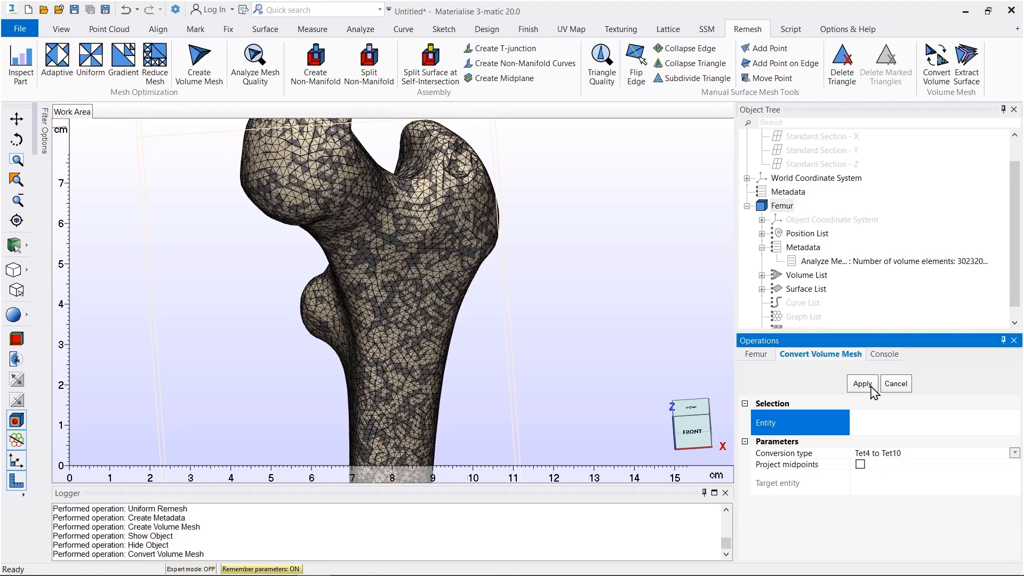
{"action": "left_click", "coordinate": [747, 206]}
{"action": "left_click", "coordinate": [768, 235]}
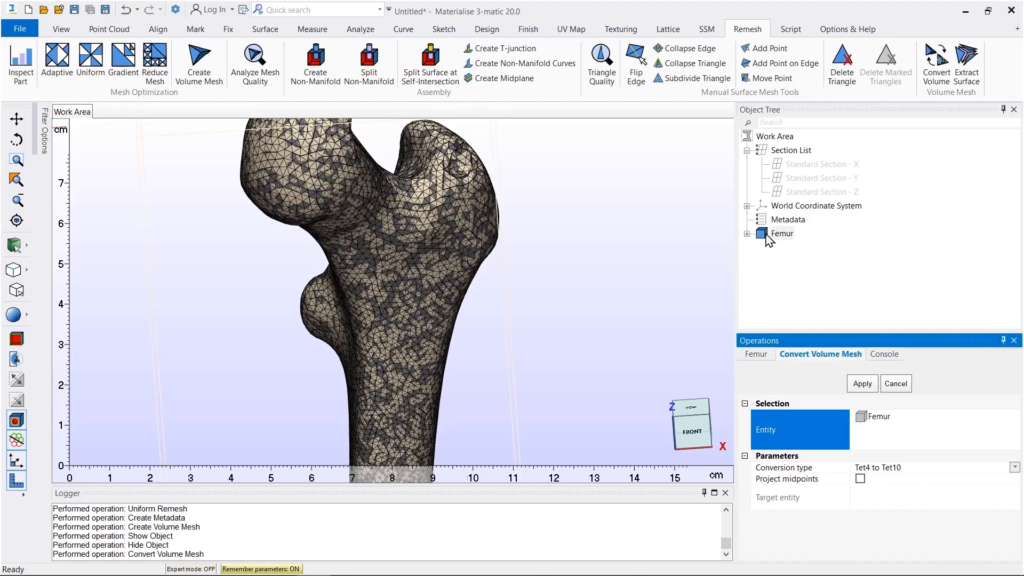
{"action": "left_click", "coordinate": [768, 238]}
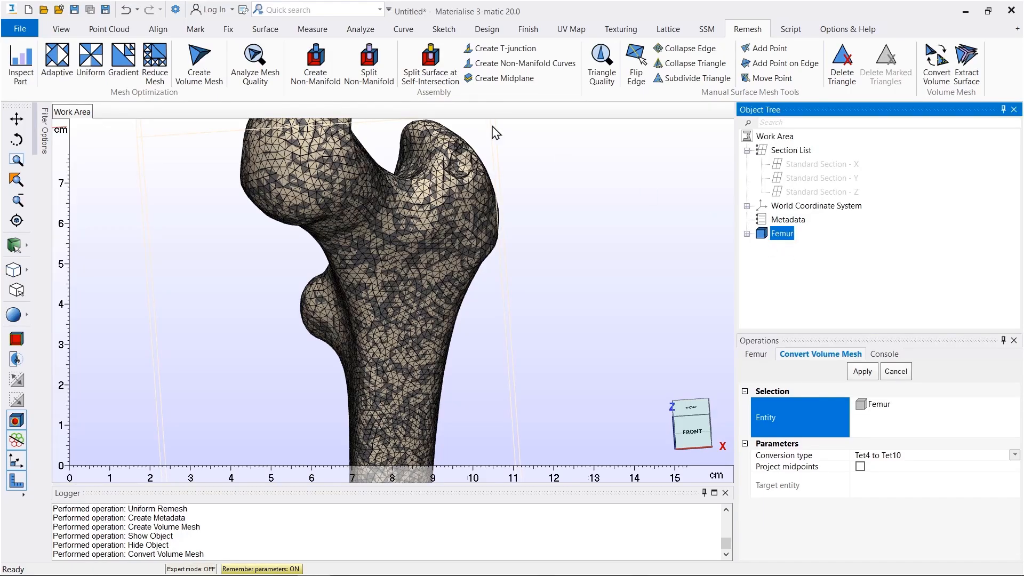
Step: Save the project to the Desktop as a 3-matic file (*.mxp) named Femur FEA
{"action": "left_click", "coordinate": [76, 9]}
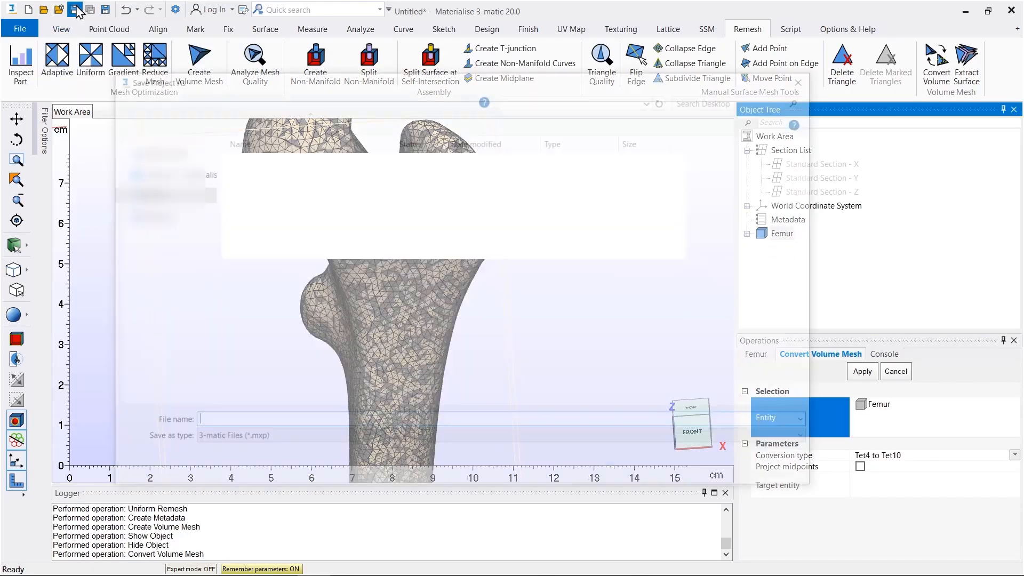
{"action": "type", "text": "Femur FEA"}
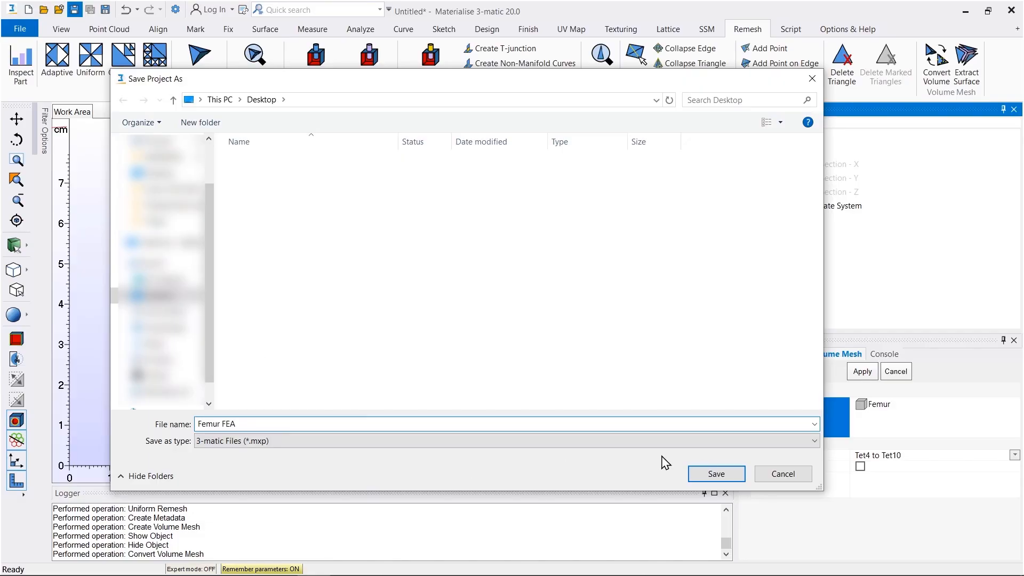
{"action": "left_click", "coordinate": [719, 476]}
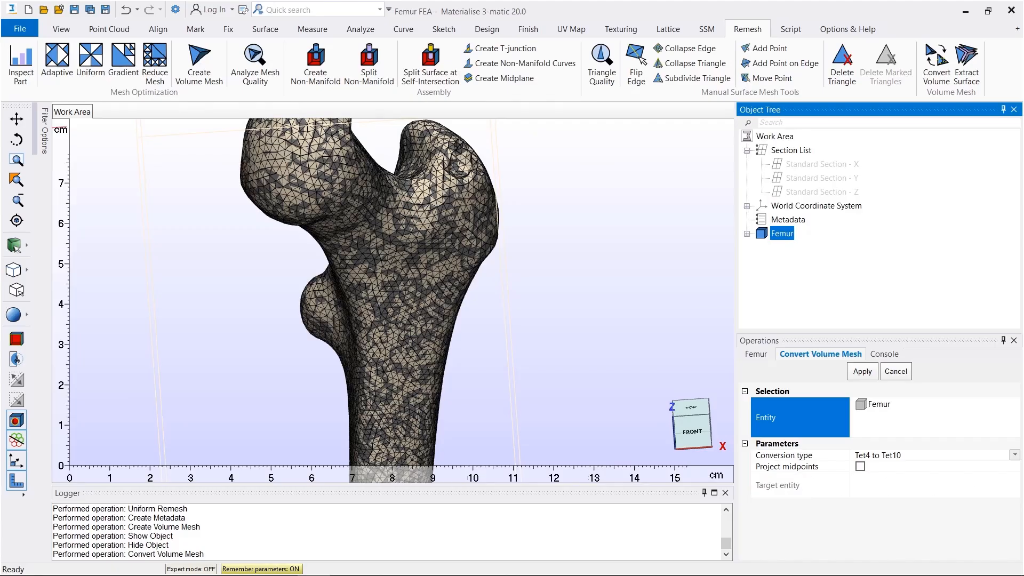
Step: Switch to Mimics and paste the copied femur volume mesh into the Femur_FEA project
{"action": "key", "text": "alt+Tab"}
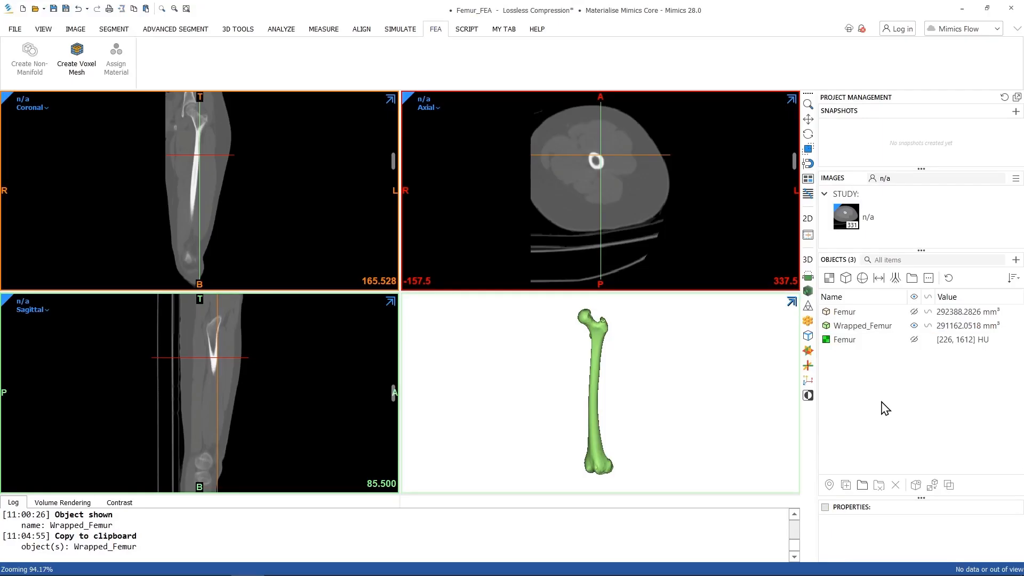
{"action": "key", "text": "ctrl+v"}
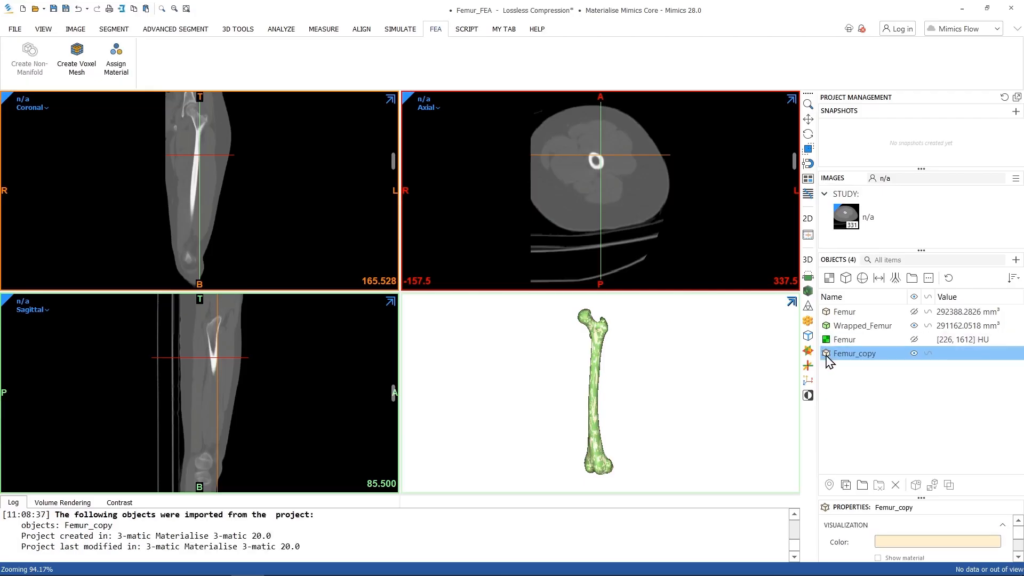
{"action": "left_click", "coordinate": [842, 391]}
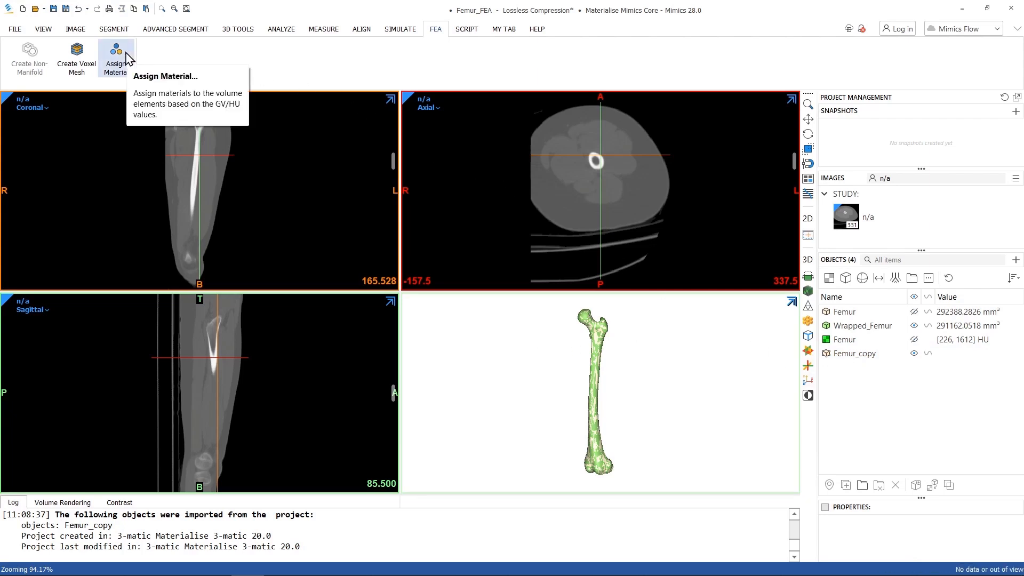
Step: Start a gray value based material assignment for the Femur_copy mesh
{"action": "left_click", "coordinate": [126, 54]}
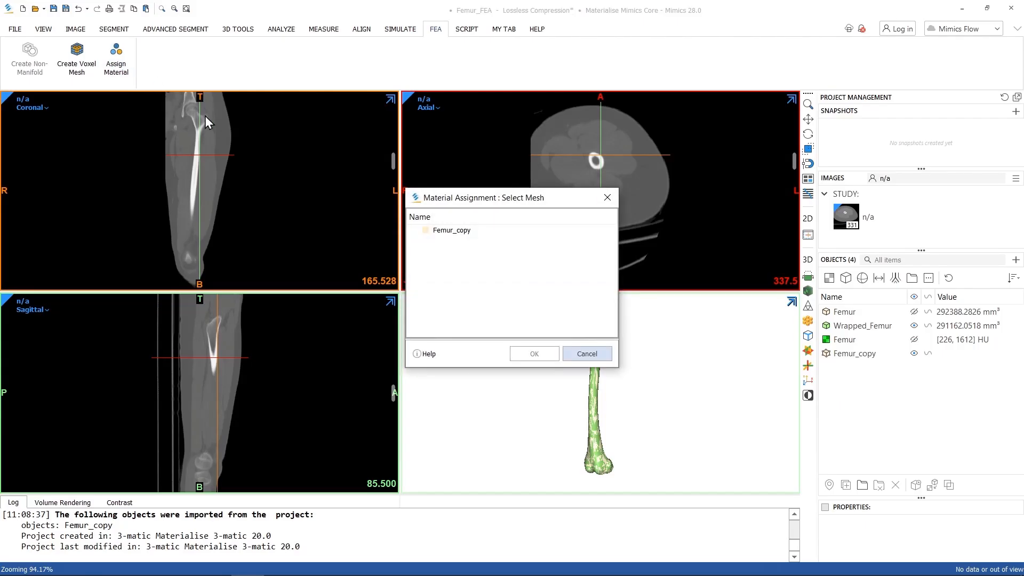
{"action": "left_click", "coordinate": [448, 234]}
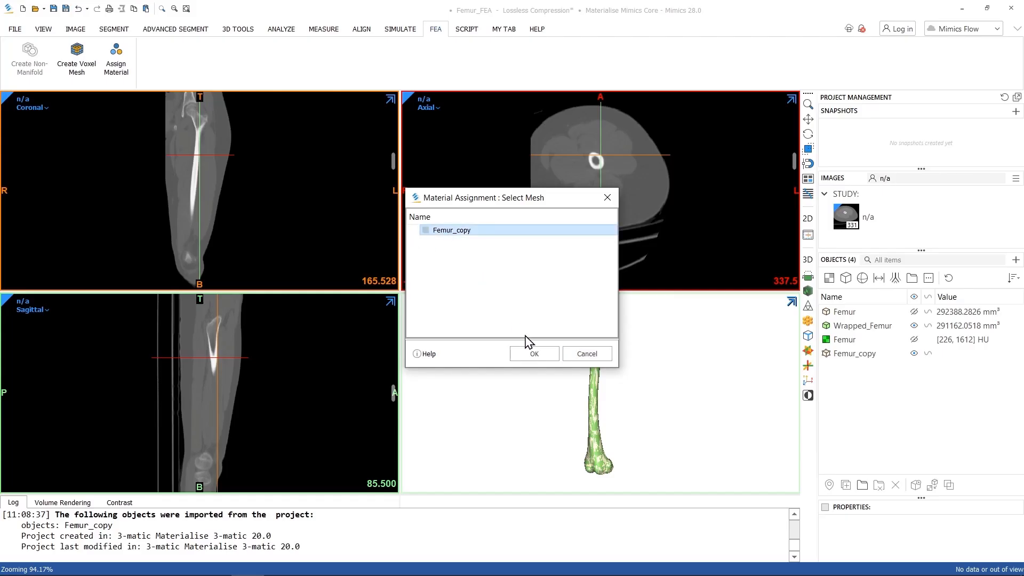
{"action": "left_click", "coordinate": [540, 356]}
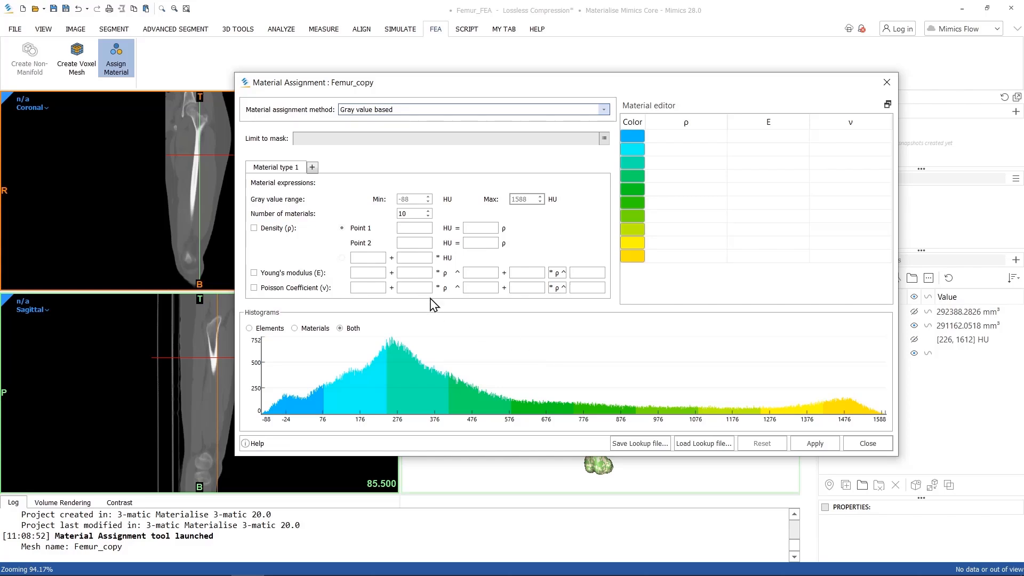
Step: Add a second material type and set the maximum gray value of Material type 1 to 100 HU
{"action": "left_click", "coordinate": [313, 168]}
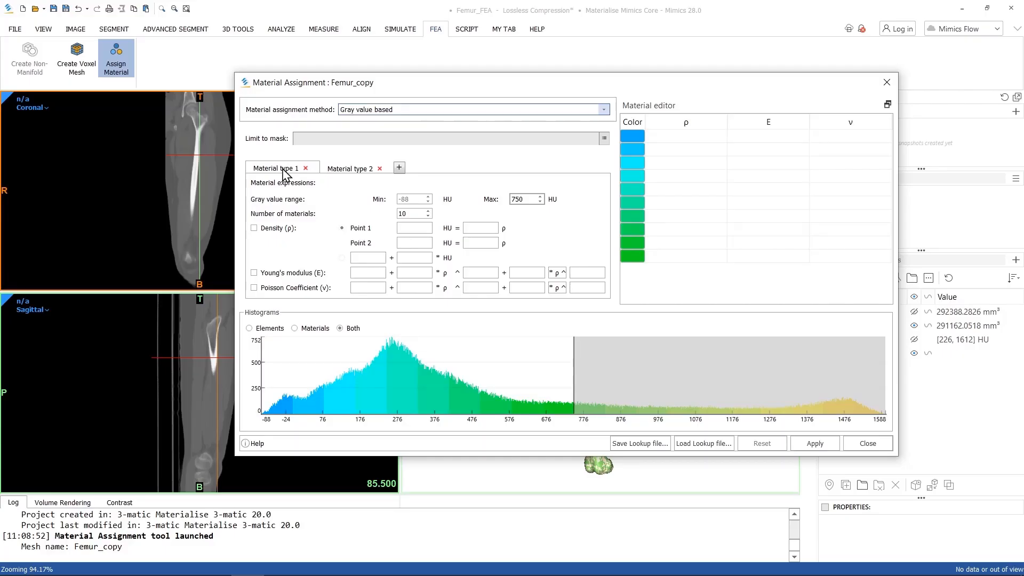
{"action": "double_click", "coordinate": [520, 199]}
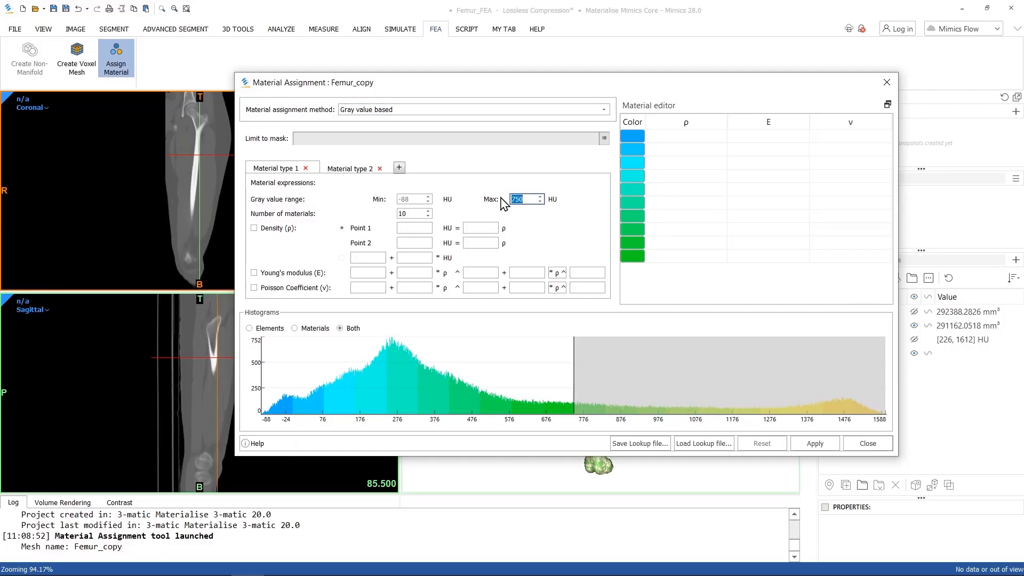
{"action": "type", "text": "100"}
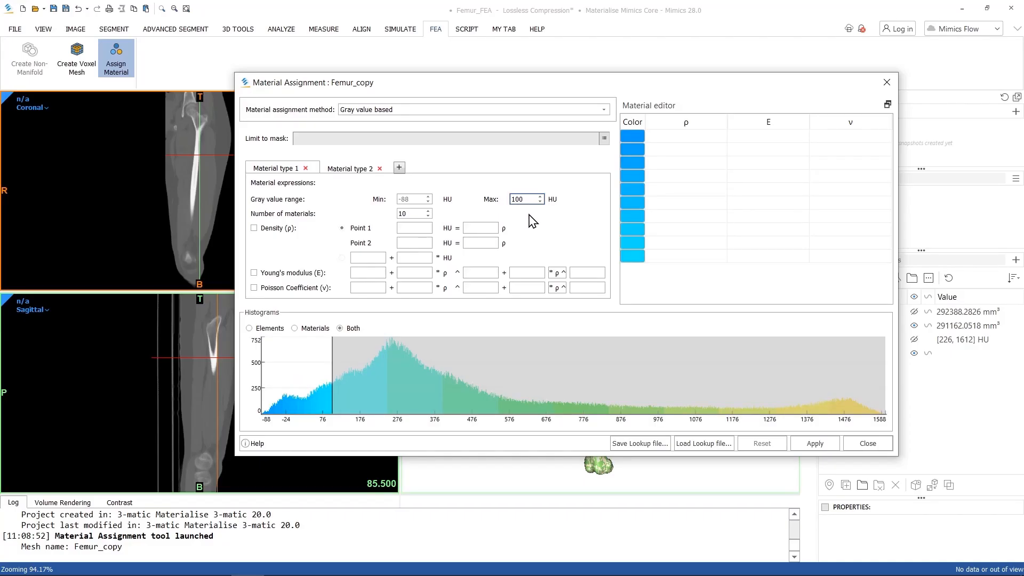
Step: Enable density for Material type 1 as a linear HU expression with a constant term of 50
{"action": "left_click", "coordinate": [280, 231]}
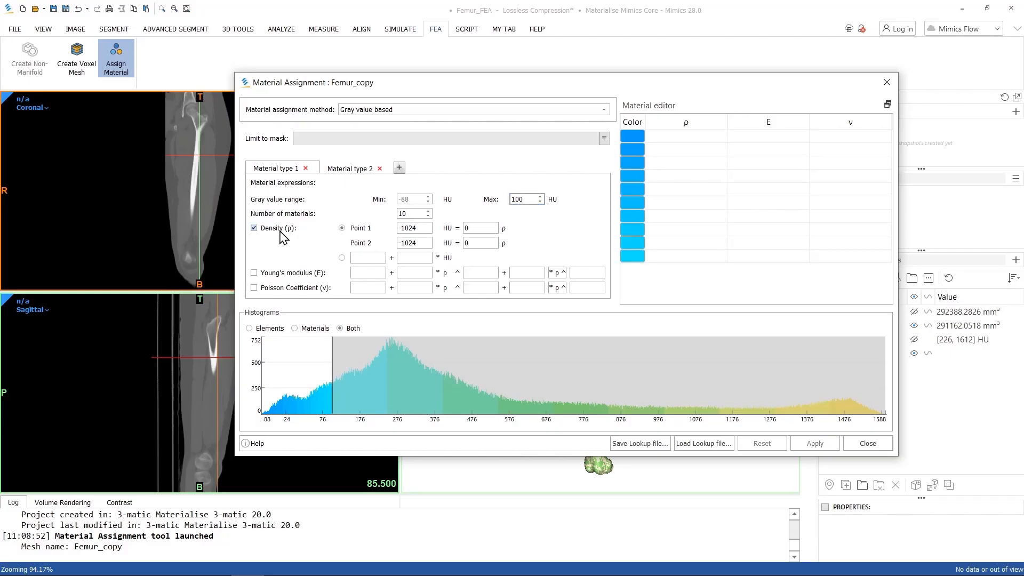
{"action": "left_click", "coordinate": [342, 258]}
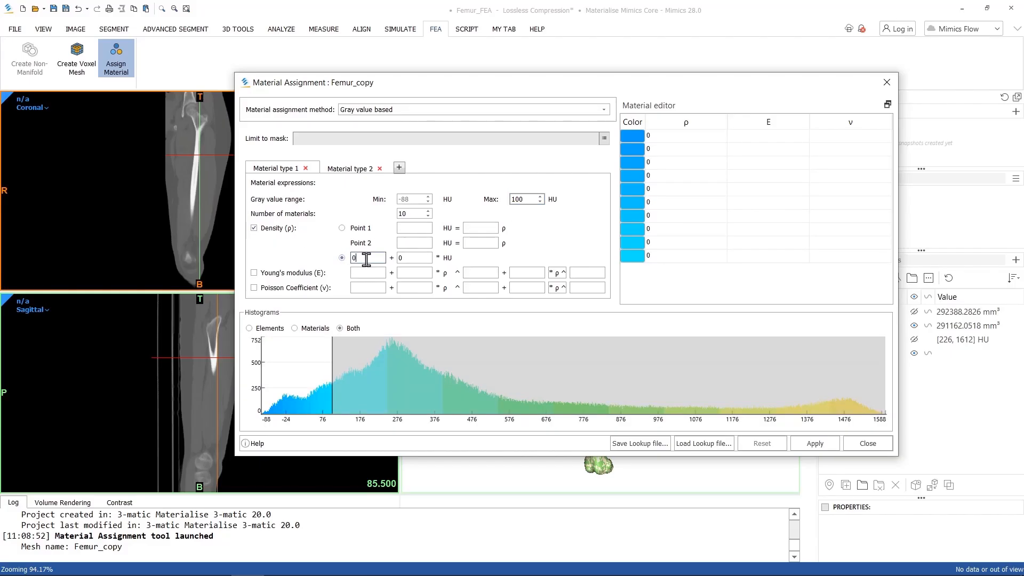
{"action": "key", "text": "BackSpace"}
{"action": "type", "text": "50"}
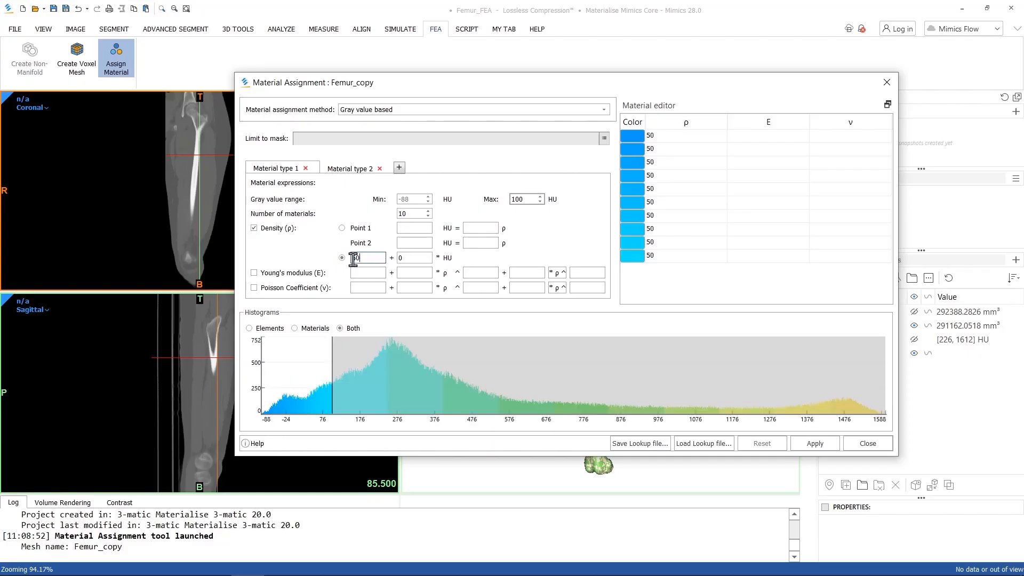
Step: Enable Young's modulus for Material type 1 with a density coefficient of 0.004 and an exponent of 2.01
{"action": "left_click", "coordinate": [301, 274]}
{"action": "left_click", "coordinate": [418, 272]}
{"action": "type", "text": ".004"}
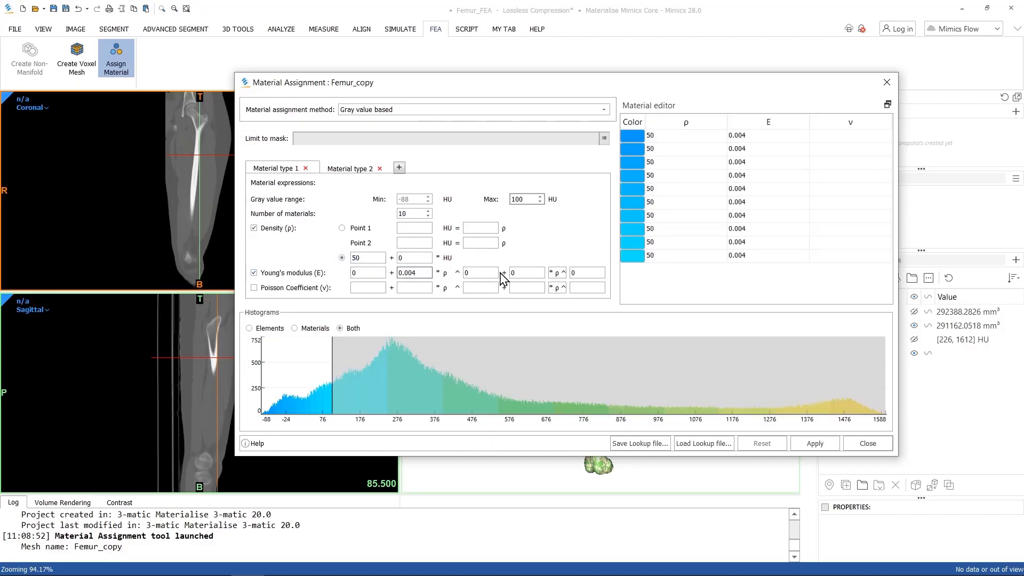
{"action": "double_click", "coordinate": [483, 273]}
{"action": "type", "text": "2.0"}
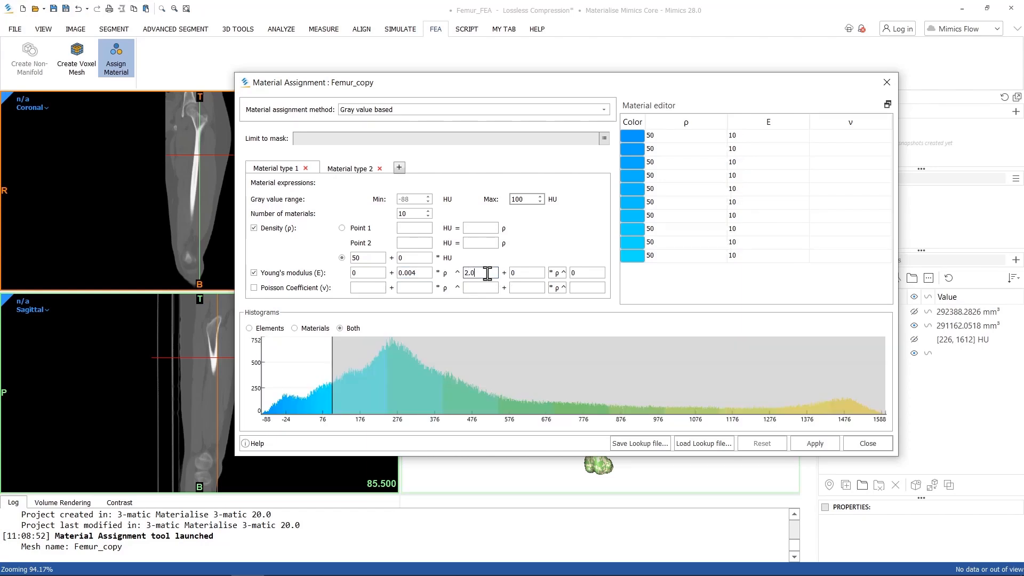
{"action": "type", "text": "1"}
Step: Enable the Poisson coefficient for Material type 1 with a constant value of 0.3
{"action": "left_click", "coordinate": [292, 289]}
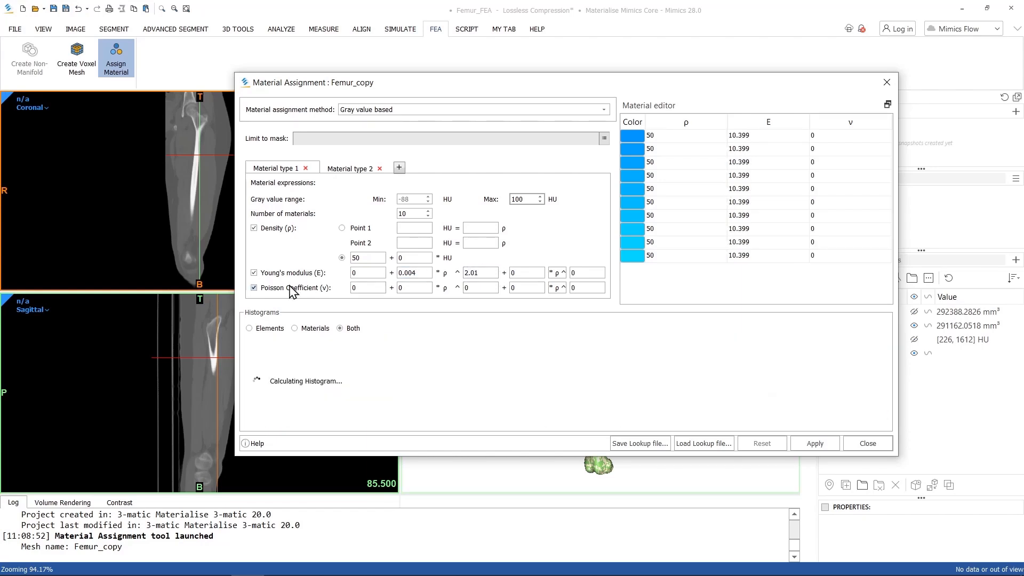
{"action": "left_click", "coordinate": [364, 288]}
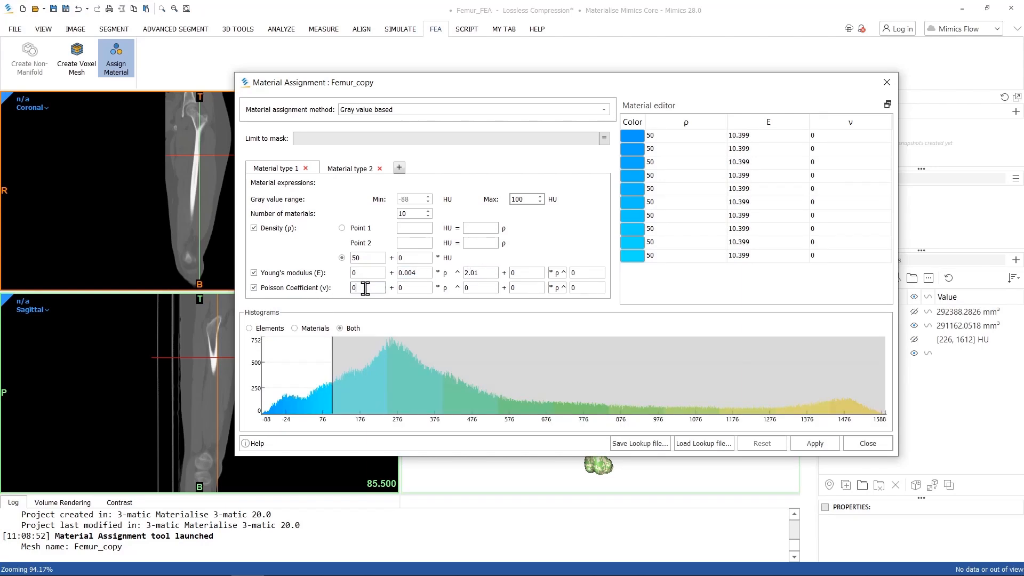
{"action": "type", "text": ".3"}
Step: Enable density for Material type 2 with Point 1 mapping 100 HU to a density of 50
{"action": "left_click", "coordinate": [361, 169]}
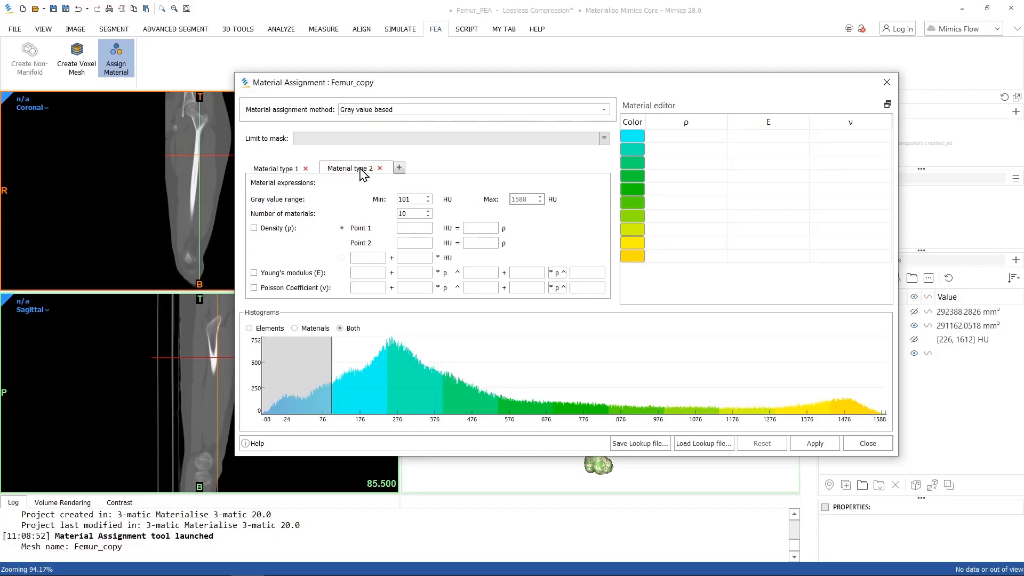
{"action": "left_click", "coordinate": [278, 230]}
{"action": "double_click", "coordinate": [413, 227]}
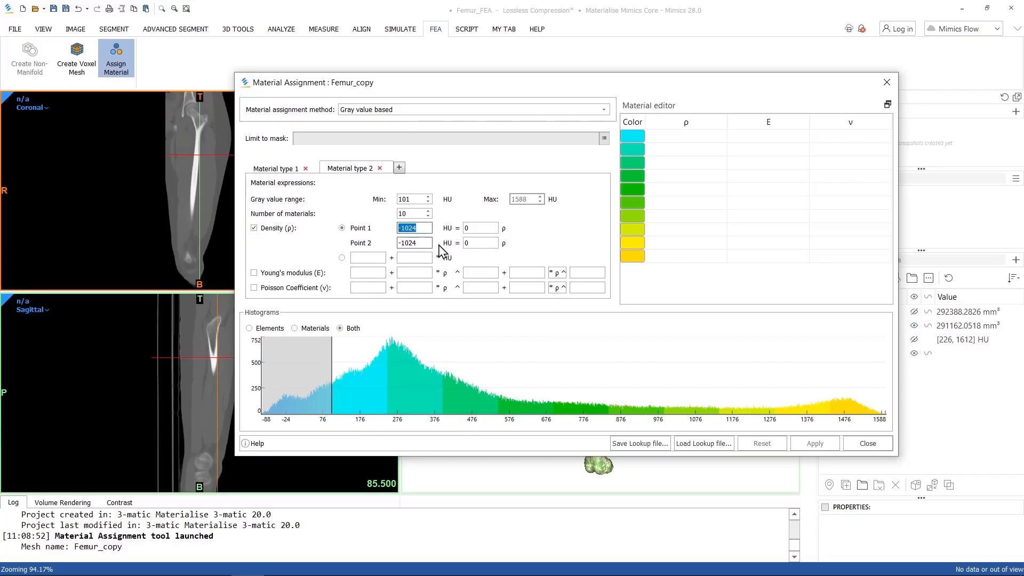
{"action": "type", "text": "100"}
{"action": "left_click", "coordinate": [489, 226]}
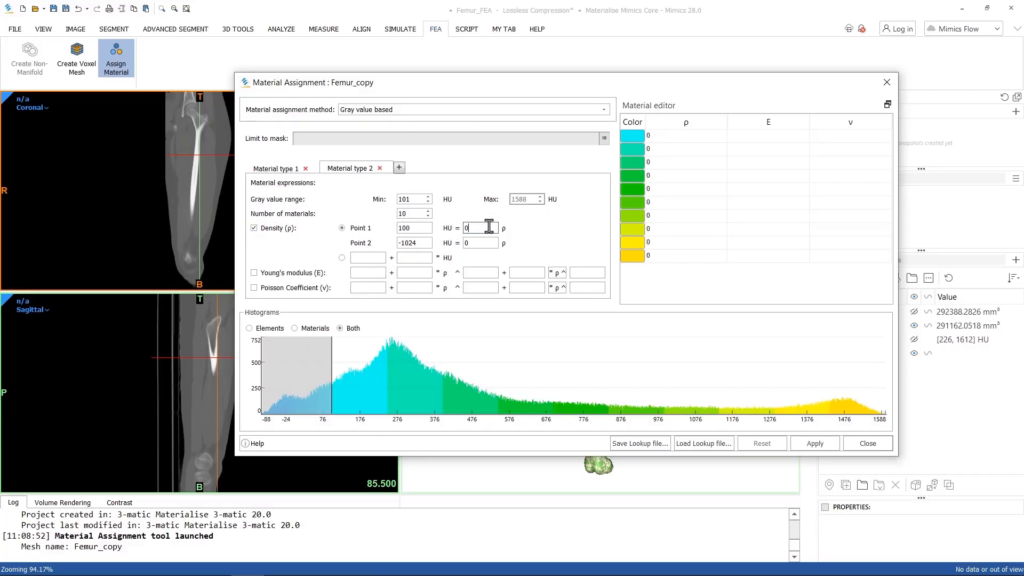
{"action": "key", "text": "BackSpace"}
{"action": "type", "text": "50"}
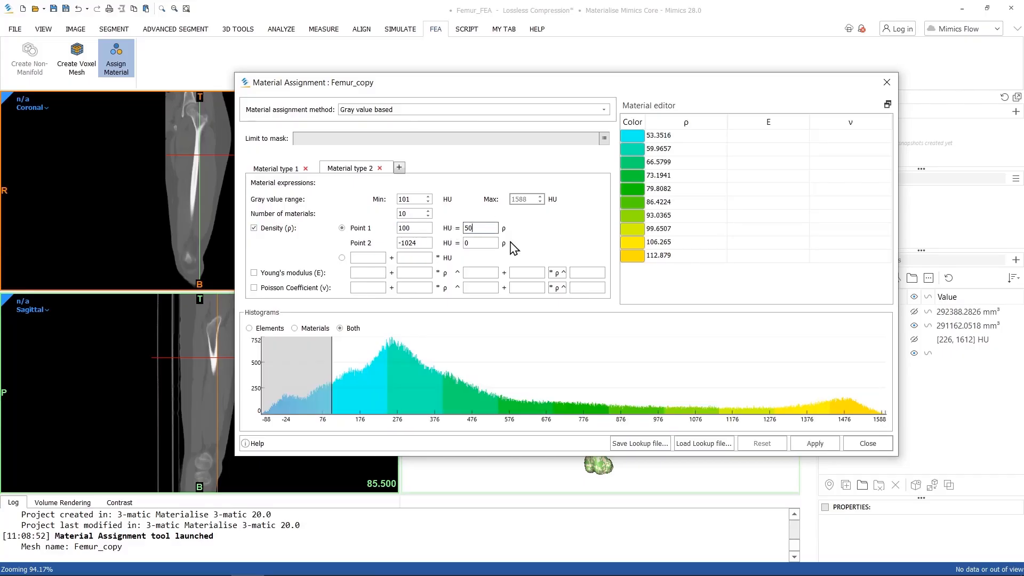
Step: Set Point 2 of the Material type 2 density to 1588 HU with a density of 1900
{"action": "double_click", "coordinate": [424, 242]}
{"action": "type", "text": "159"}
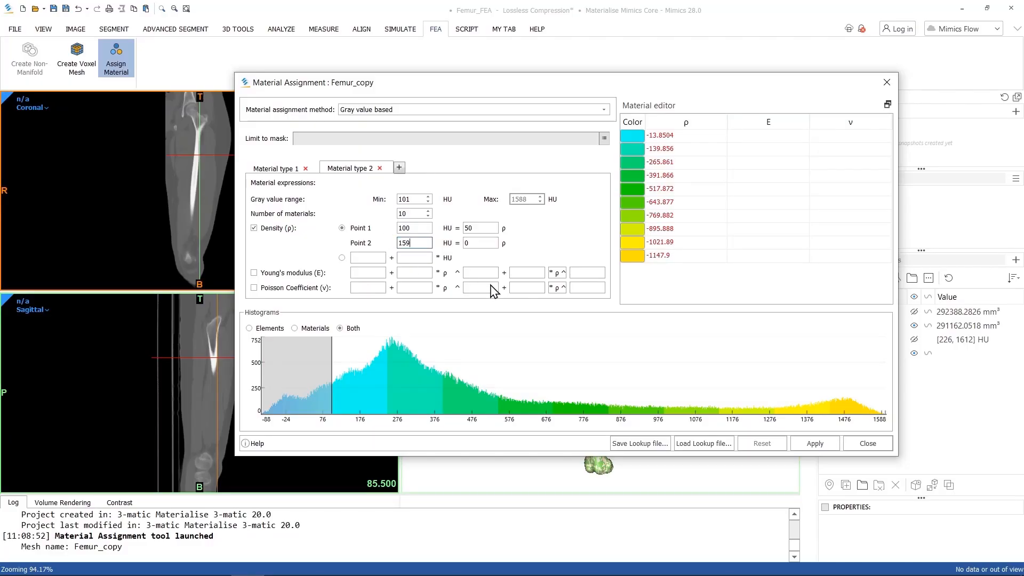
{"action": "key", "text": "BackSpace"}
{"action": "type", "text": "88"}
{"action": "left_click", "coordinate": [483, 243]}
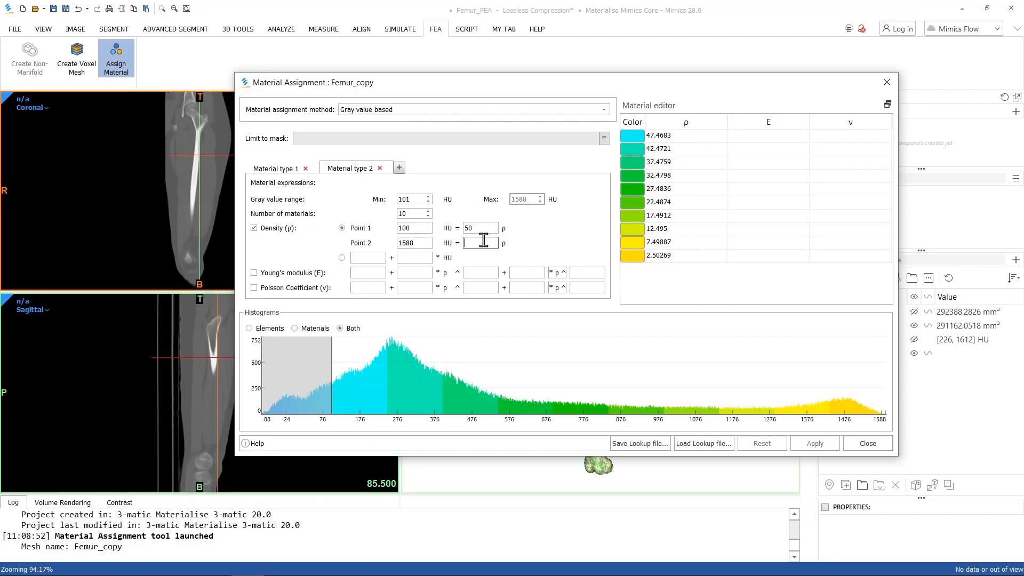
{"action": "type", "text": "1900"}
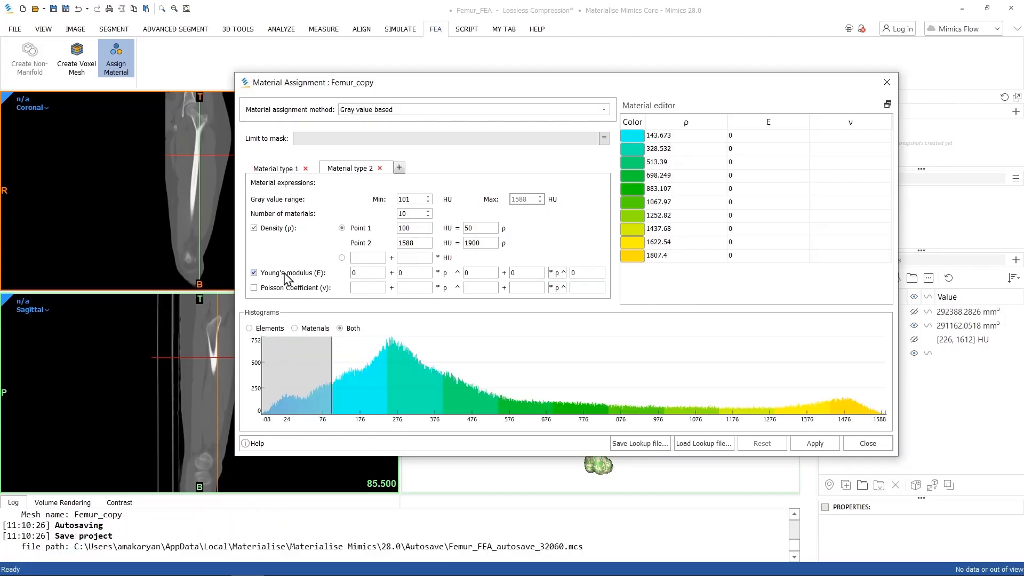
Step: Enable Young's modulus for Material type 2 with a density coefficient of 0.004 and an exponent of 2.01
{"action": "left_click", "coordinate": [415, 275]}
{"action": "type", "text": ".004"}
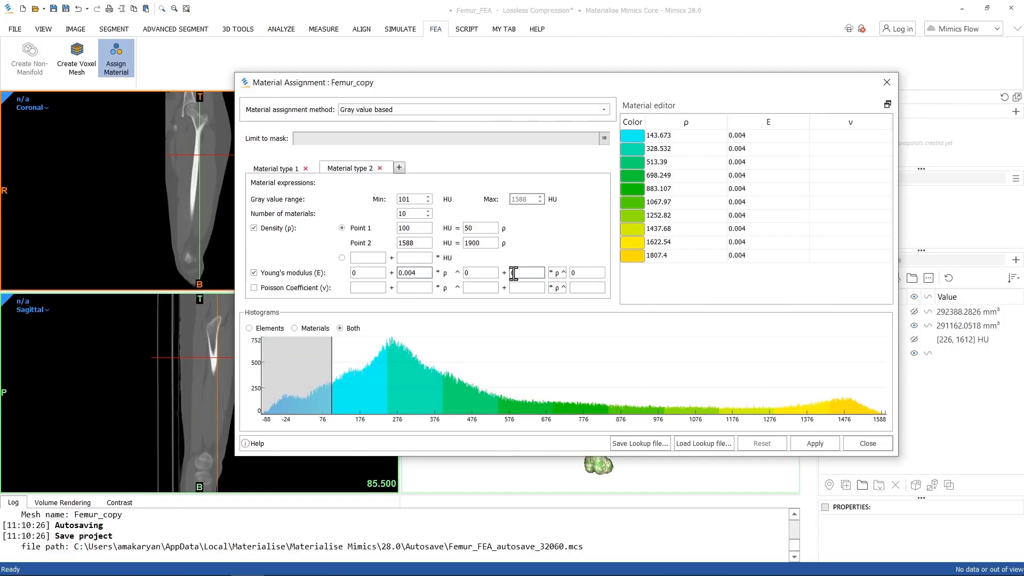
{"action": "left_click", "coordinate": [488, 273]}
{"action": "key", "text": "BackSpace"}
{"action": "type", "text": "2.01"}
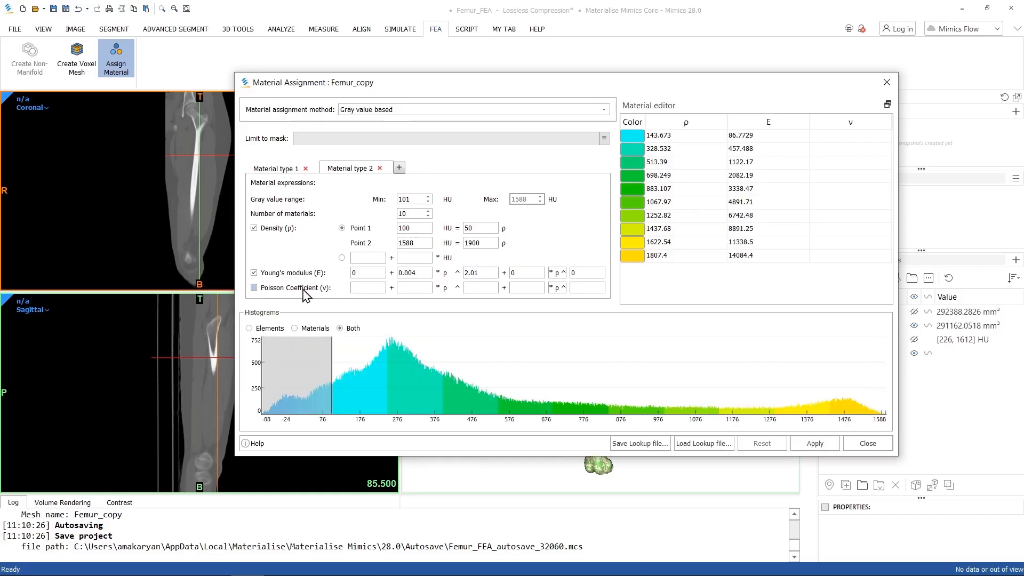
Step: Give Material type 2 a constant Poisson coefficient of 0.3 and apply the material assignment to the Femur_copy mesh
{"action": "left_click", "coordinate": [373, 287]}
{"action": "type", "text": ".3"}
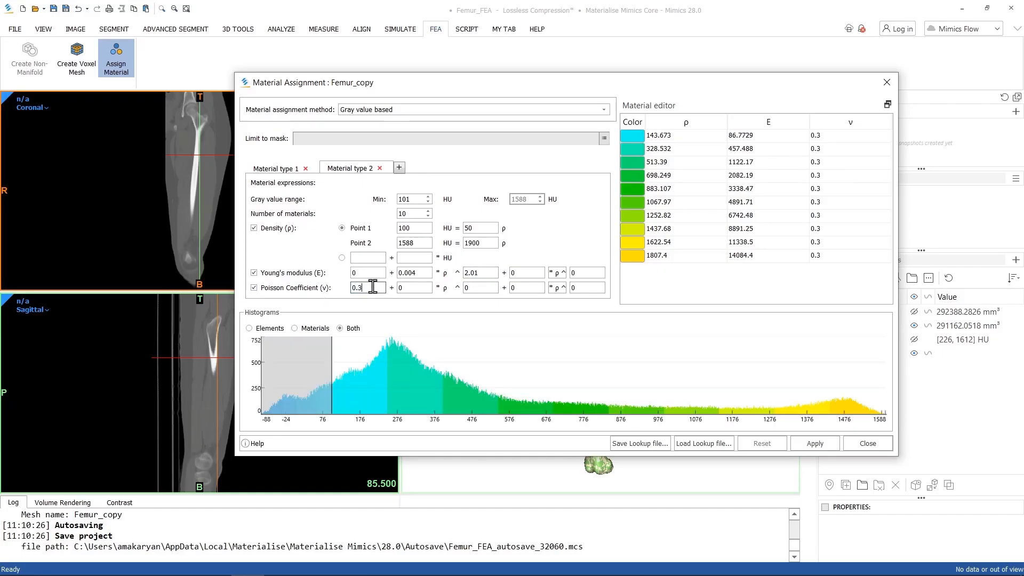
{"action": "left_click", "coordinate": [798, 447]}
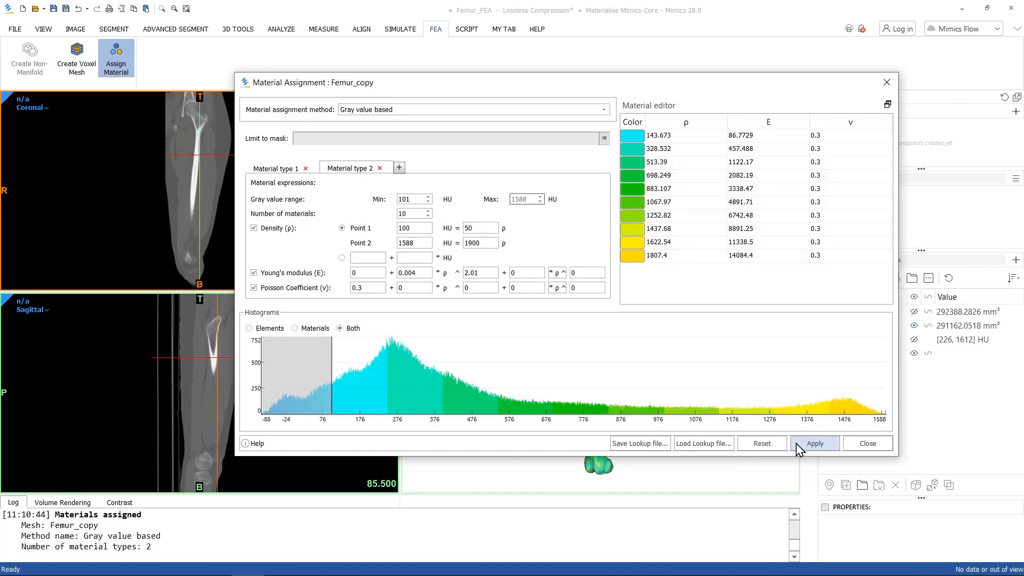
{"action": "left_click", "coordinate": [851, 447]}
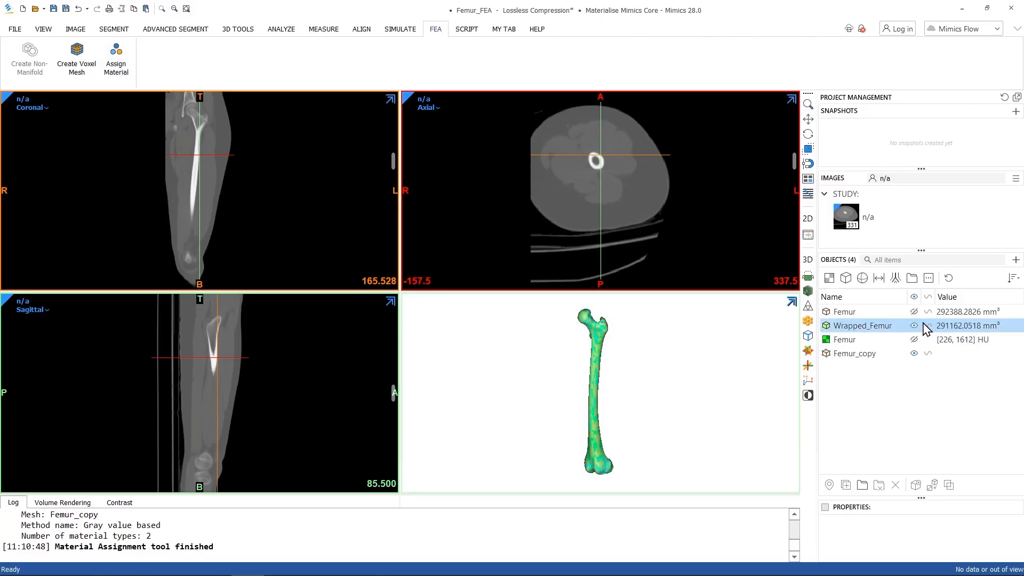
Step: Hide Wrapped_Femur and clip the 3D view of Femur_copy along the coronal plane with texturing set to None
{"action": "left_click", "coordinate": [914, 326]}
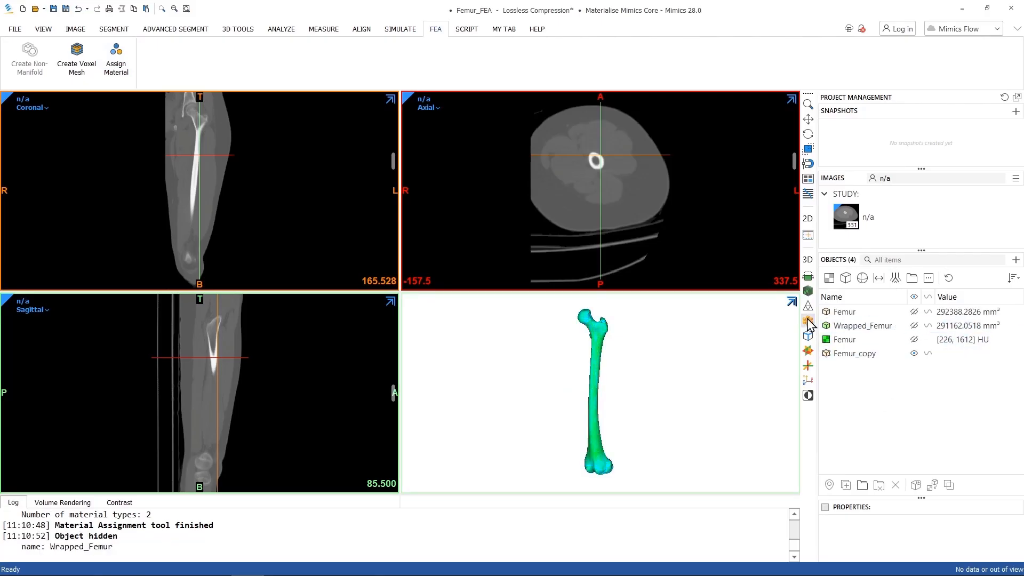
{"action": "left_click", "coordinate": [809, 278]}
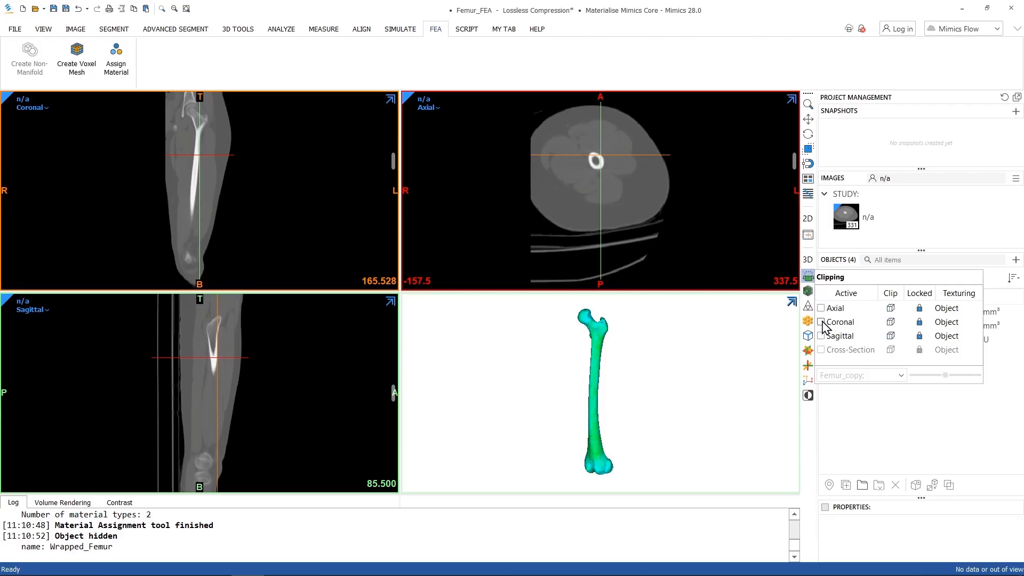
{"action": "left_click", "coordinate": [821, 322]}
{"action": "left_click", "coordinate": [946, 322]}
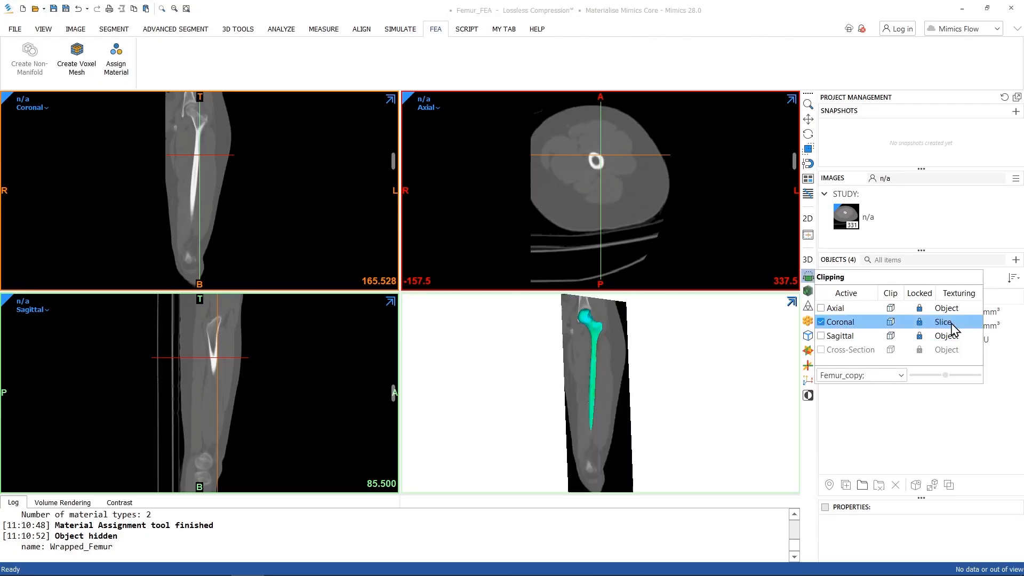
{"action": "left_click", "coordinate": [948, 323]}
Step: Examine the material distribution inside the coronally clipped proximal femur up close and turn the coronal clipping off
{"action": "scroll", "coordinate": [591, 340], "scroll_direction": "up", "scroll_amount": 5}
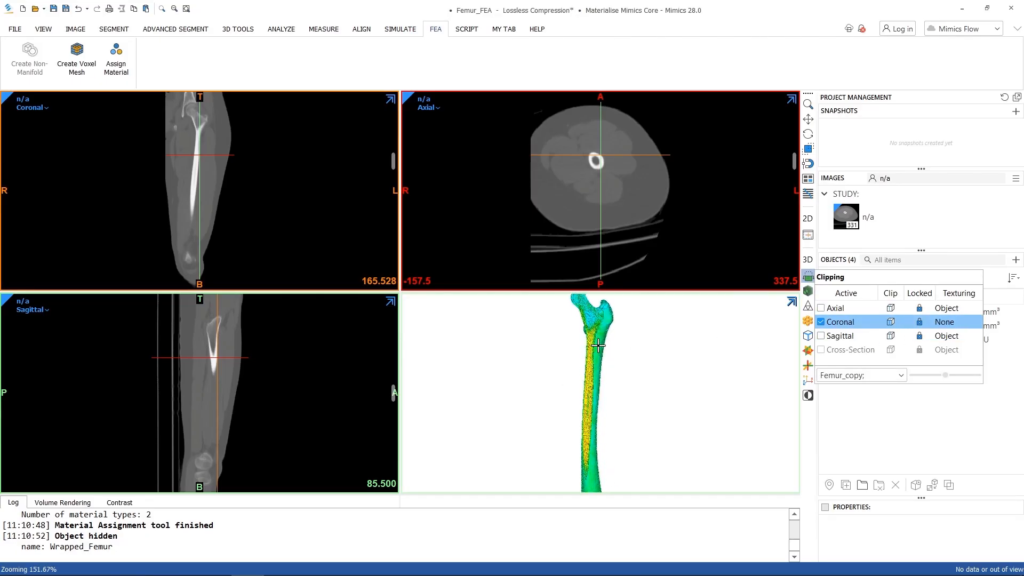
{"action": "scroll", "coordinate": [591, 341], "scroll_direction": "up", "scroll_amount": 5}
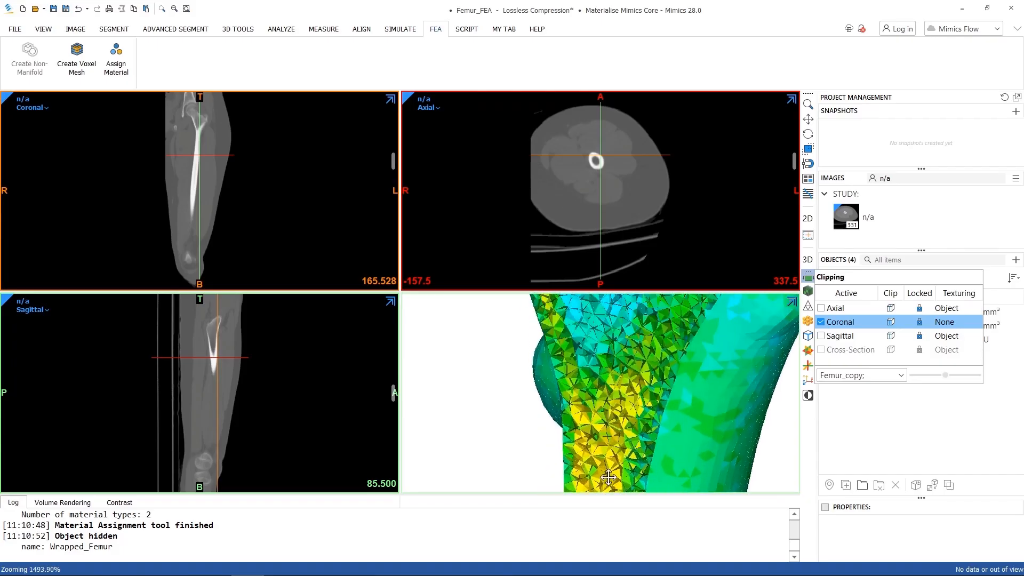
{"action": "scroll", "coordinate": [617, 392], "scroll_direction": "up", "scroll_amount": 5}
{"action": "right_click_drag", "start_coordinate": [618, 391], "coordinate": [640, 386]}
{"action": "middle_click_drag", "start_coordinate": [698, 369], "coordinate": [452, 406]}
{"action": "scroll", "coordinate": [453, 407], "scroll_direction": "down", "scroll_amount": 1}
{"action": "mouse_move", "coordinate": [496, 400]}
{"action": "right_mouse_down"}
{"action": "mouse_move", "coordinate": [469, 392]}
{"action": "mouse_move", "coordinate": [505, 384]}
{"action": "right_mouse_up"}
{"action": "scroll", "coordinate": [506, 384], "scroll_direction": "down", "scroll_amount": 6}
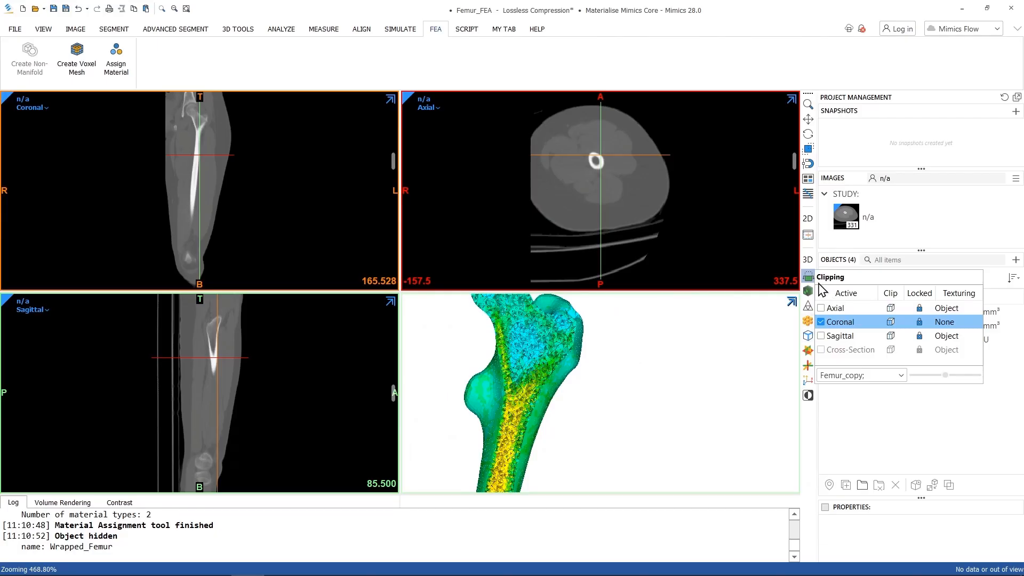
{"action": "left_click", "coordinate": [821, 322]}
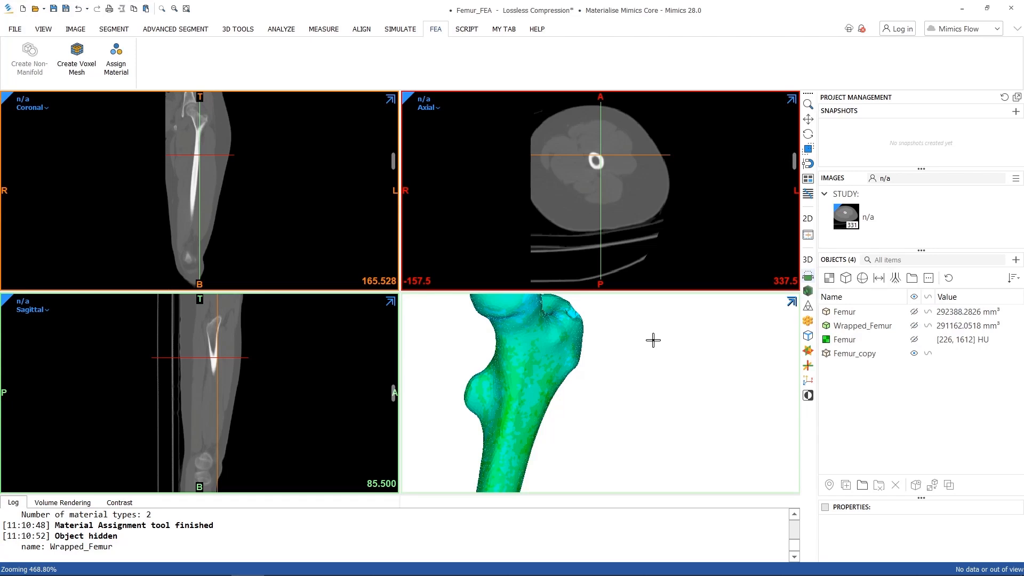
Step: Export the Femur_copy mesh as a Comsol file named Femur_copy.mphtxt, overwriting the existing Femur_copy.csv
{"action": "left_click", "coordinate": [16, 29]}
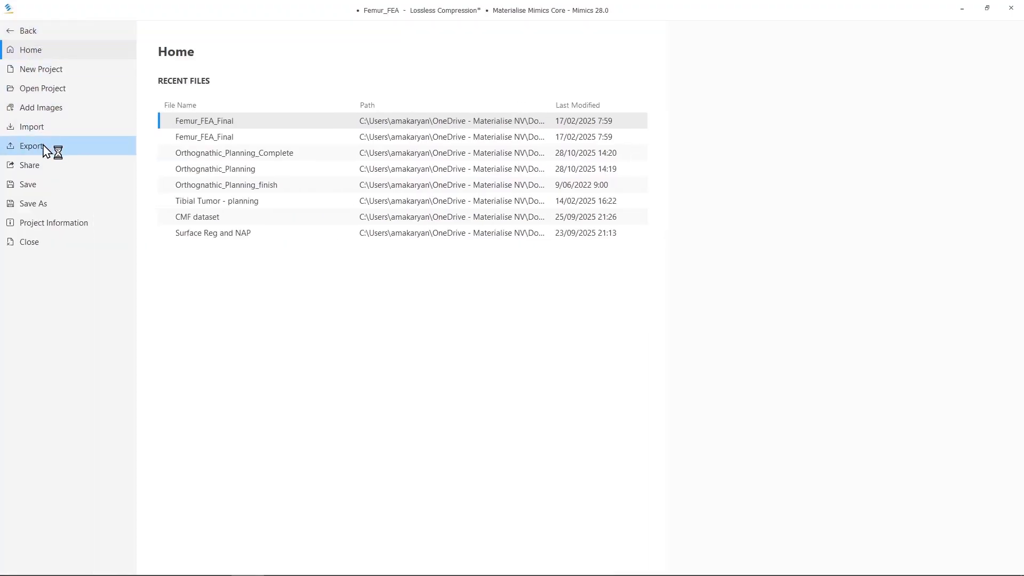
{"action": "left_click", "coordinate": [48, 149]}
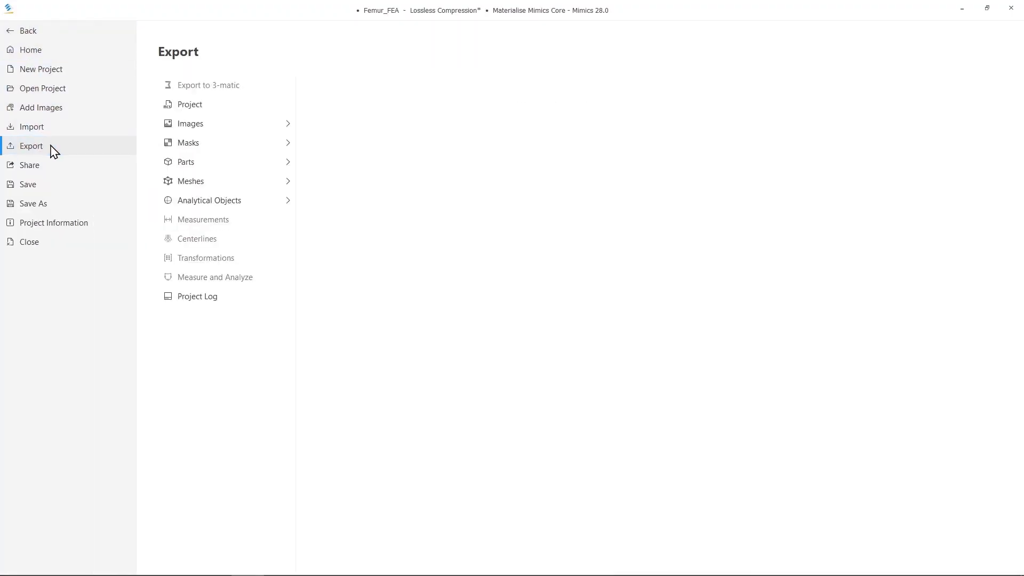
{"action": "left_click", "coordinate": [184, 192]}
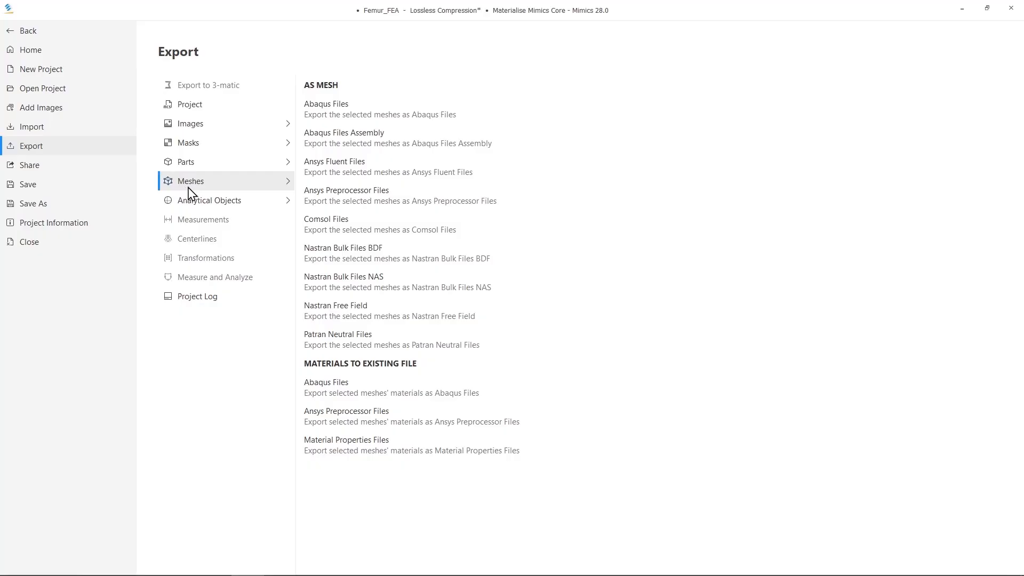
{"action": "left_click", "coordinate": [417, 221]}
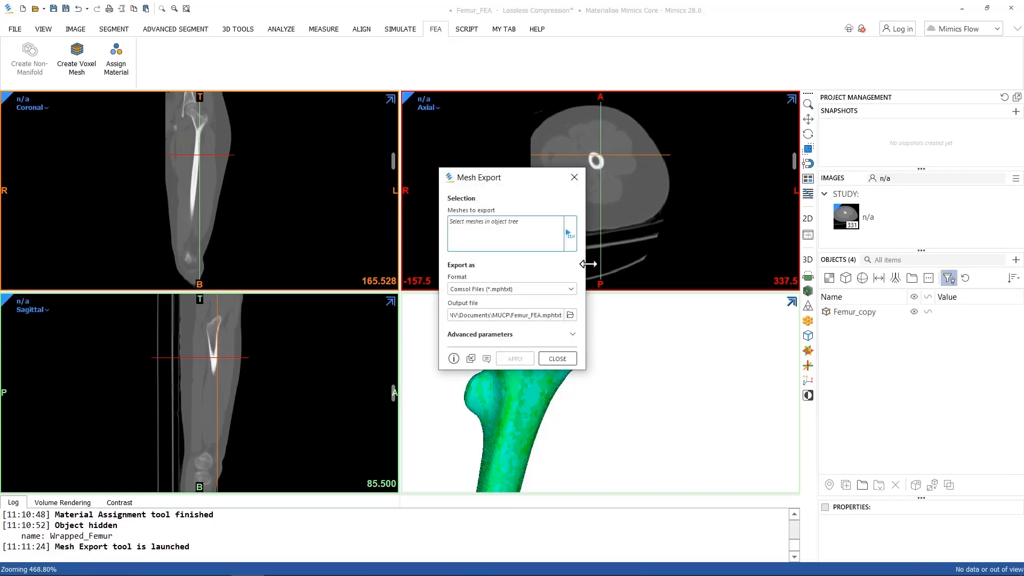
{"action": "left_click", "coordinate": [835, 314]}
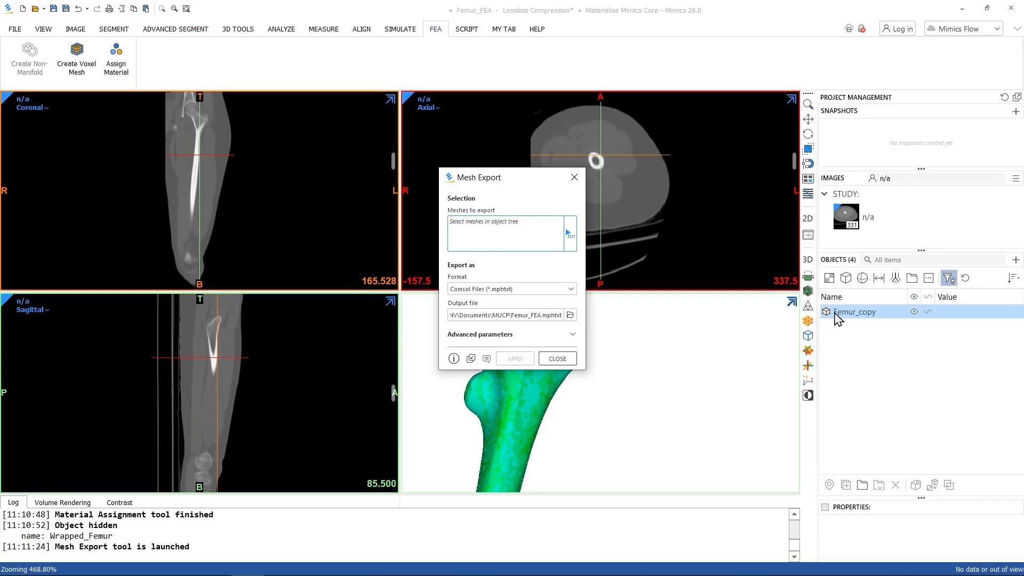
{"action": "left_click", "coordinate": [835, 314]}
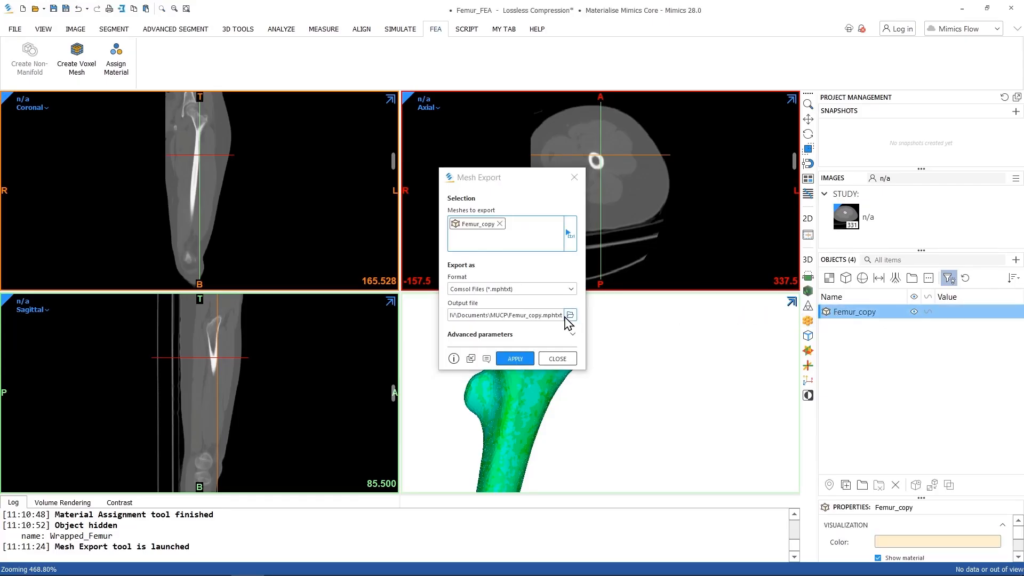
{"action": "left_click", "coordinate": [514, 358]}
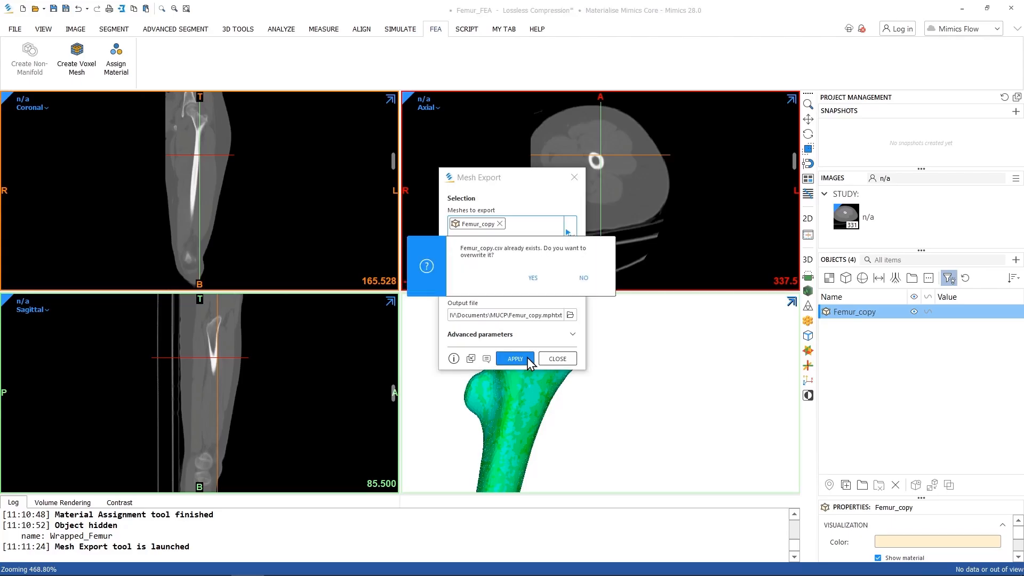
{"action": "left_click", "coordinate": [544, 283]}
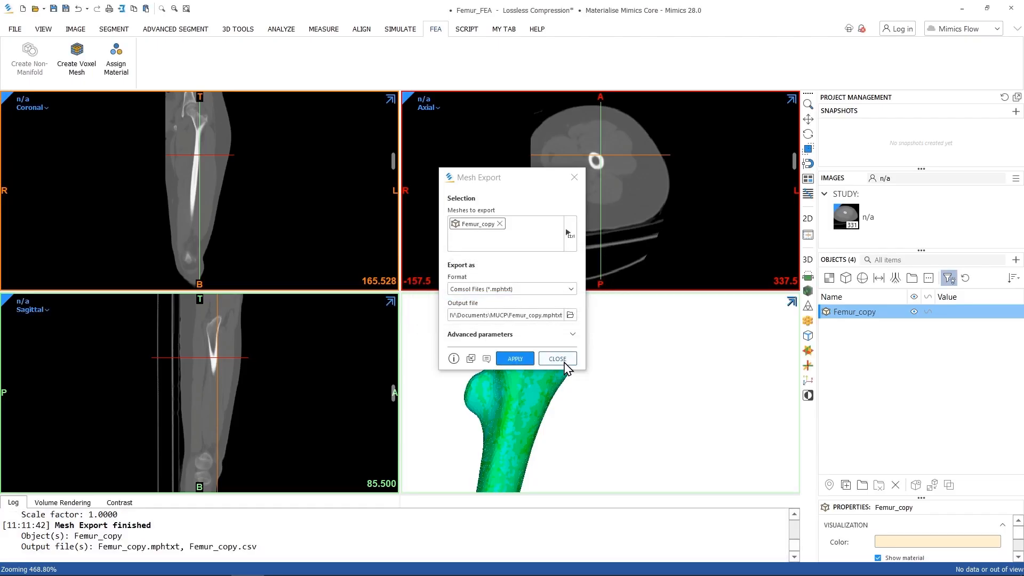
{"action": "left_click", "coordinate": [557, 358]}
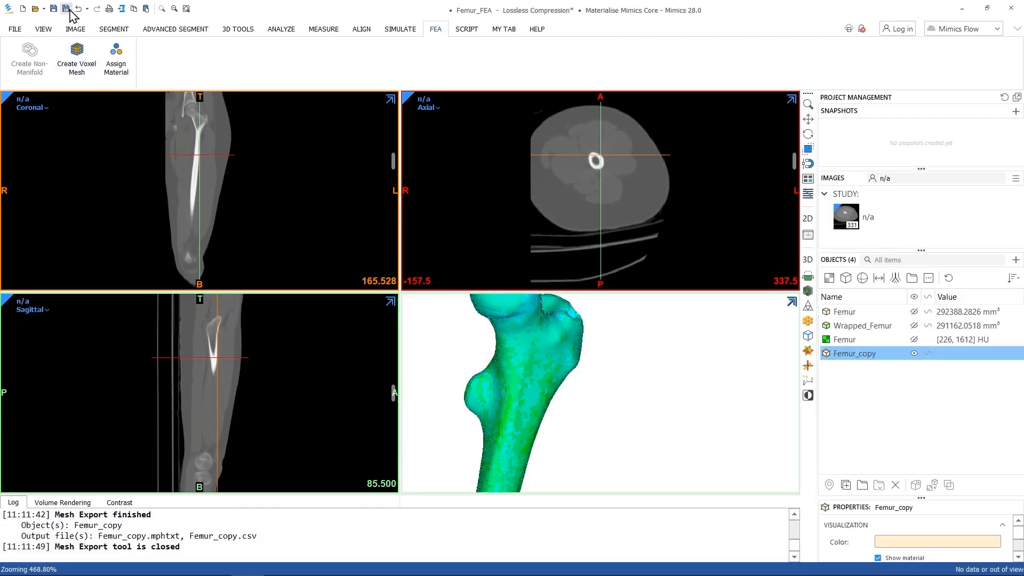
Step: Save the project under the new name Femur_FEA_Final.mcs in the MUCP folder, replacing the existing file
{"action": "left_click", "coordinate": [66, 9]}
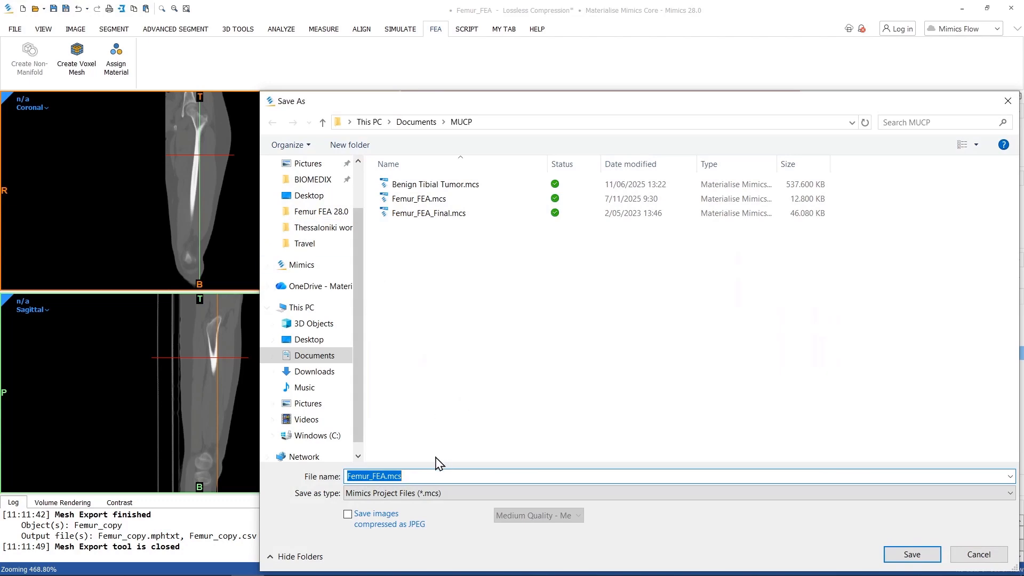
{"action": "left_click", "coordinate": [388, 476]}
{"action": "type", "text": "_"}
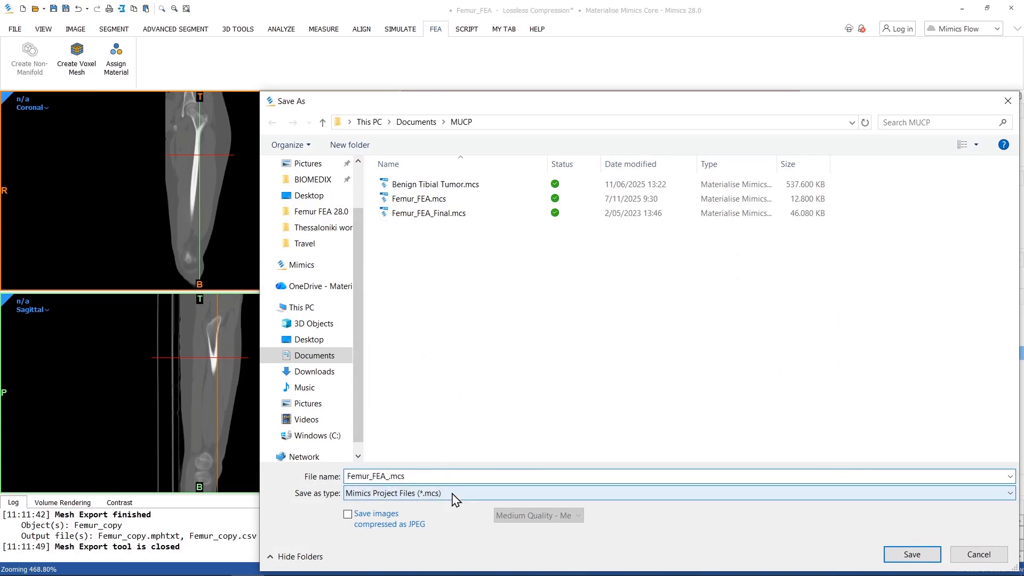
{"action": "type", "text": "Final"}
{"action": "left_click", "coordinate": [910, 554]}
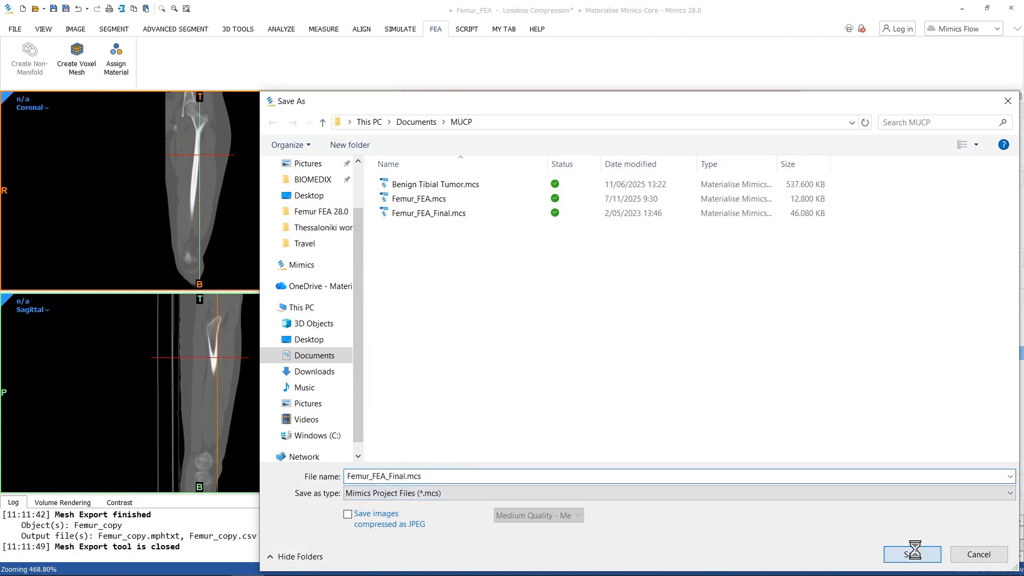
{"action": "left_click", "coordinate": [543, 296]}
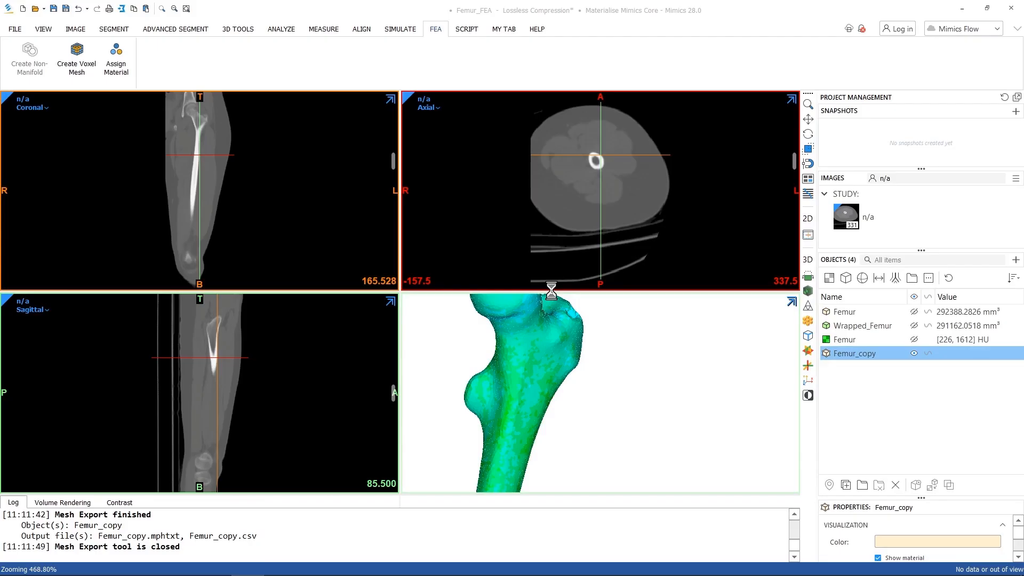